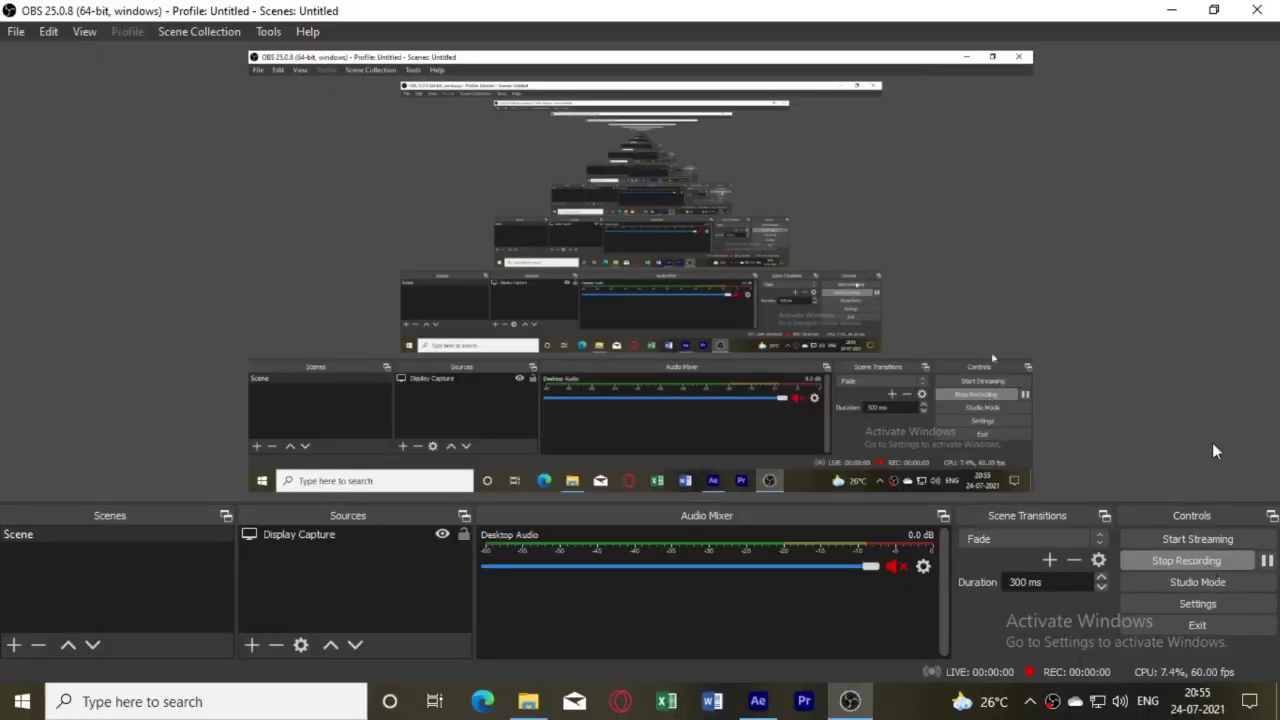
Step: Minimize OBS Studio so the desktop shows while the recording continues
click(1172, 18)
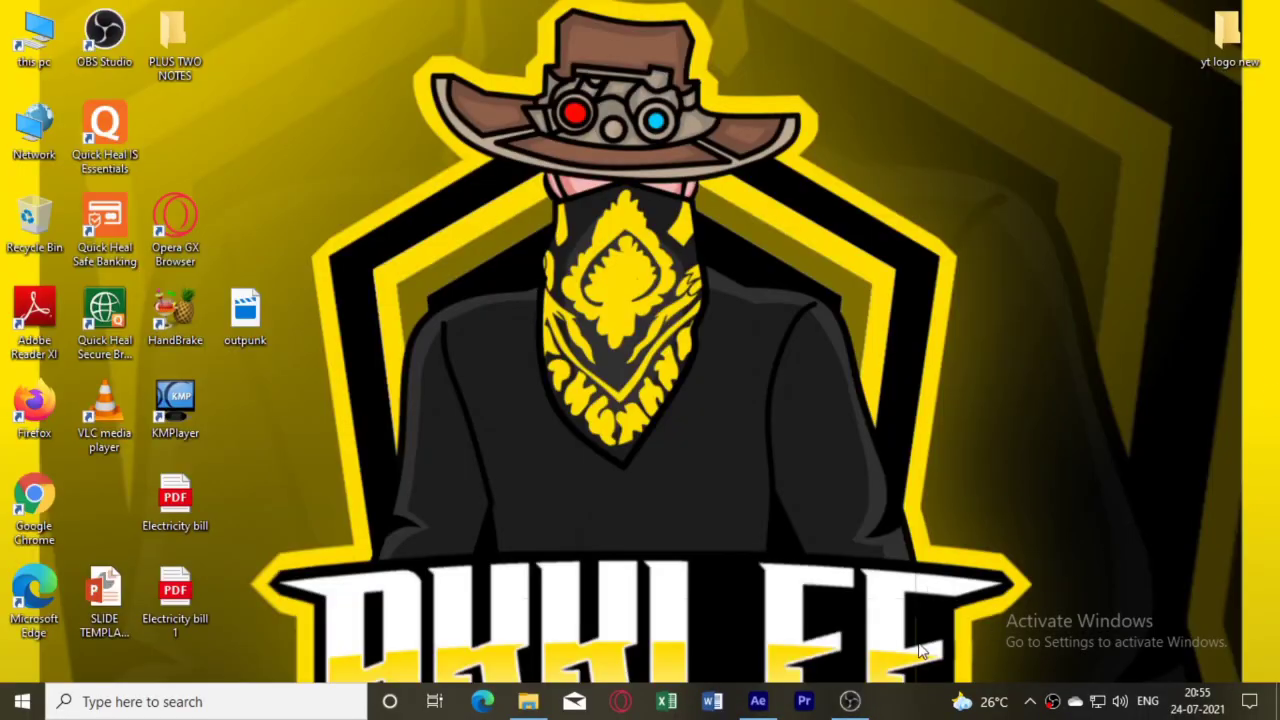
Step: Postpone the OBS update with Remind me Later and bring After Effects to the front
scroll(672, 401, down, 10)
scroll(641, 368, down, 10)
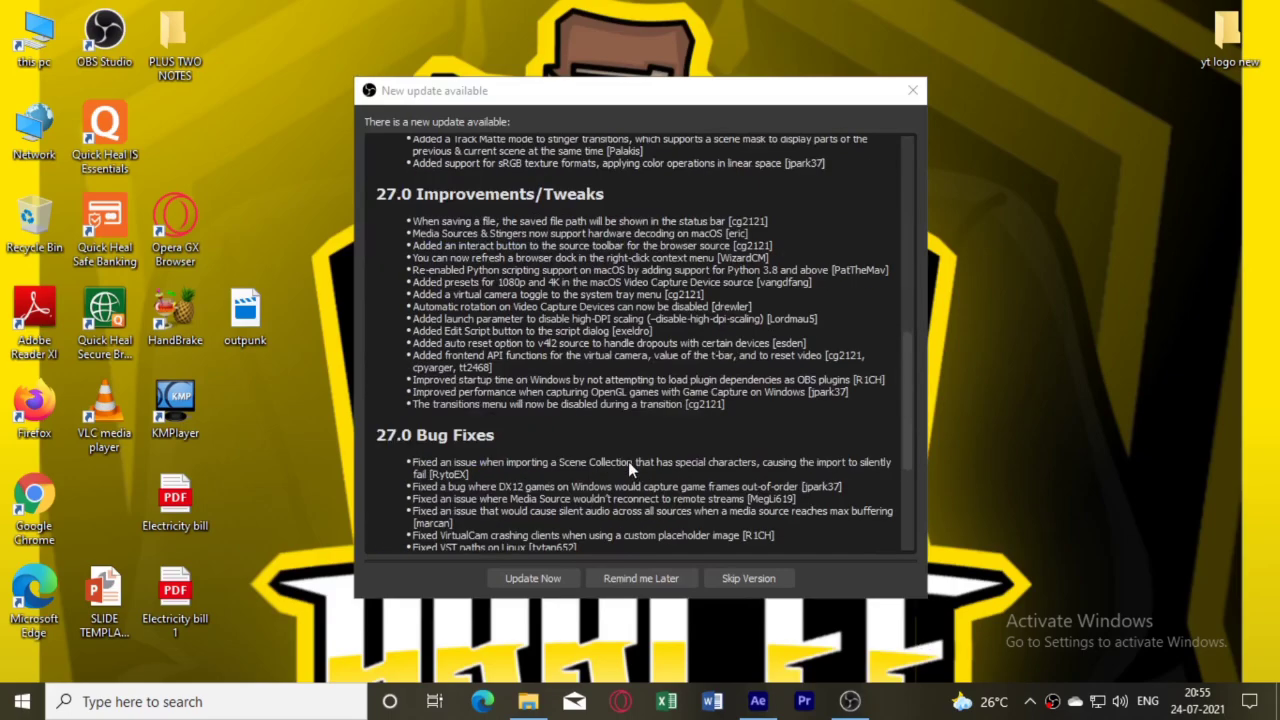
scroll(628, 461, down, 6)
click(690, 588)
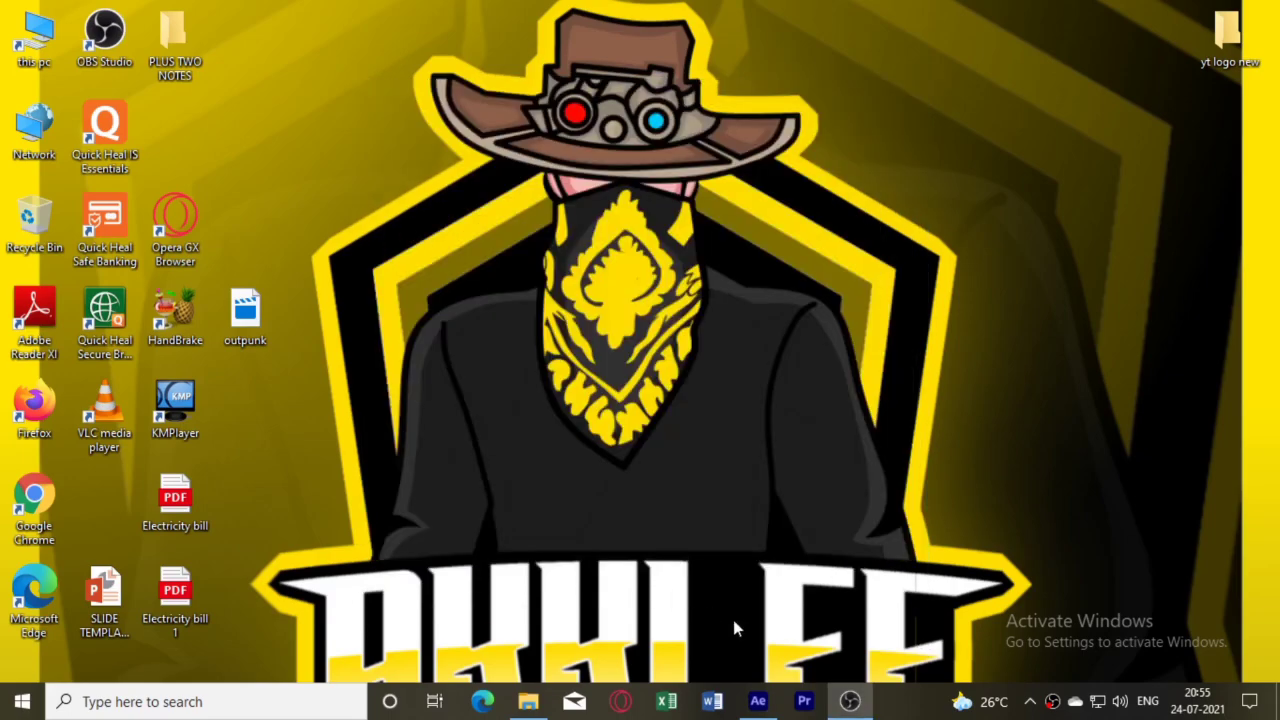
click(760, 703)
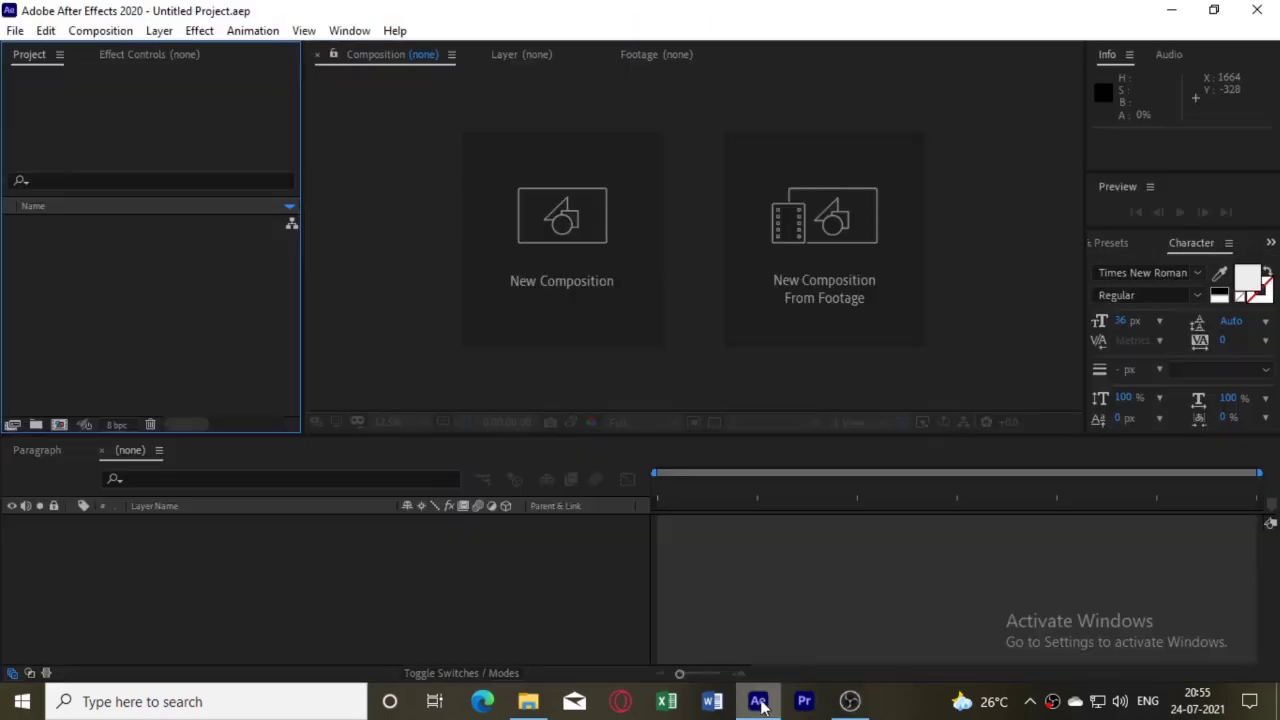
Step: Import the GlossyLogo project file, accepting the missing-effects and Resolve Fonts warnings
click(14, 30)
mouse_move(70, 266)
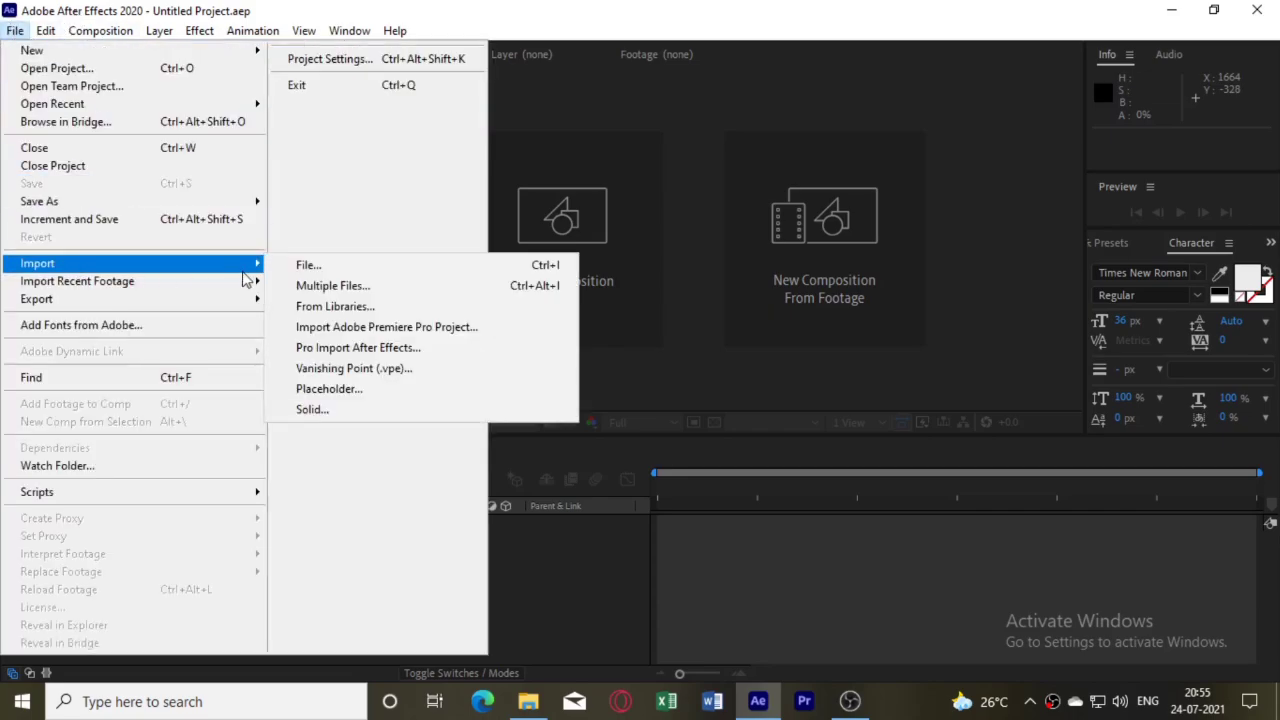
click(291, 268)
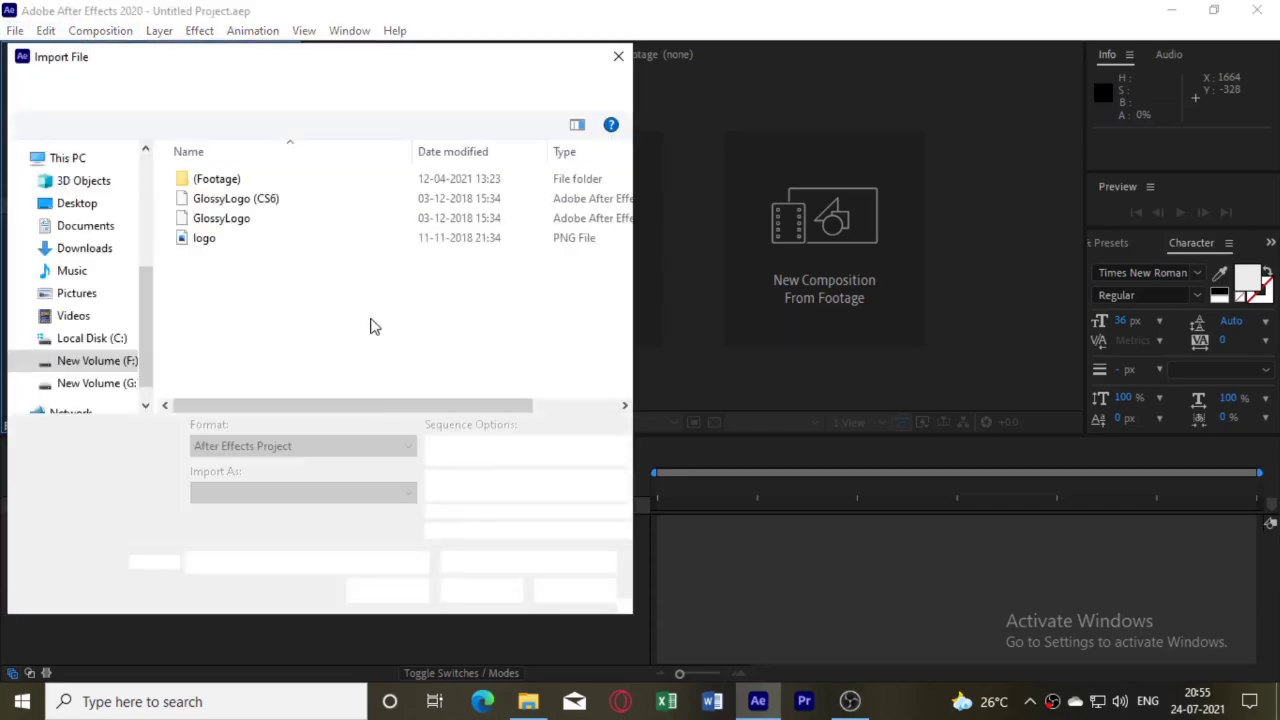
click(220, 218)
click(463, 592)
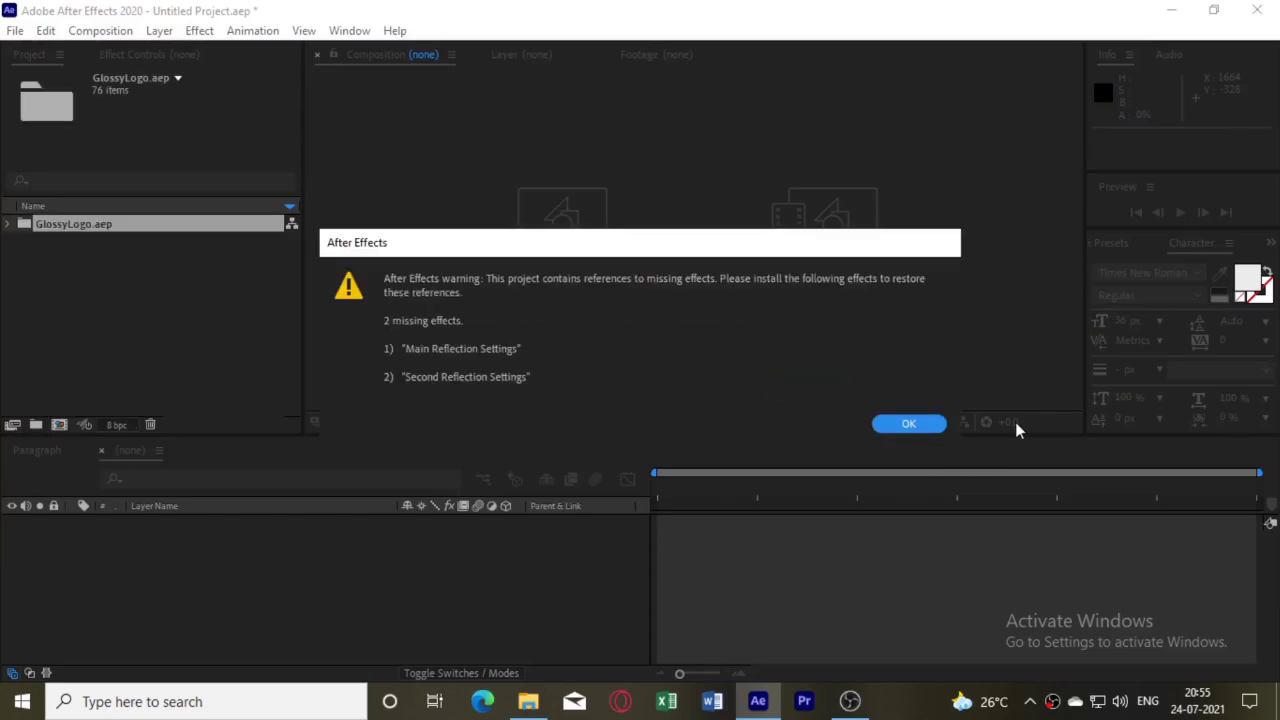
click(908, 424)
click(808, 391)
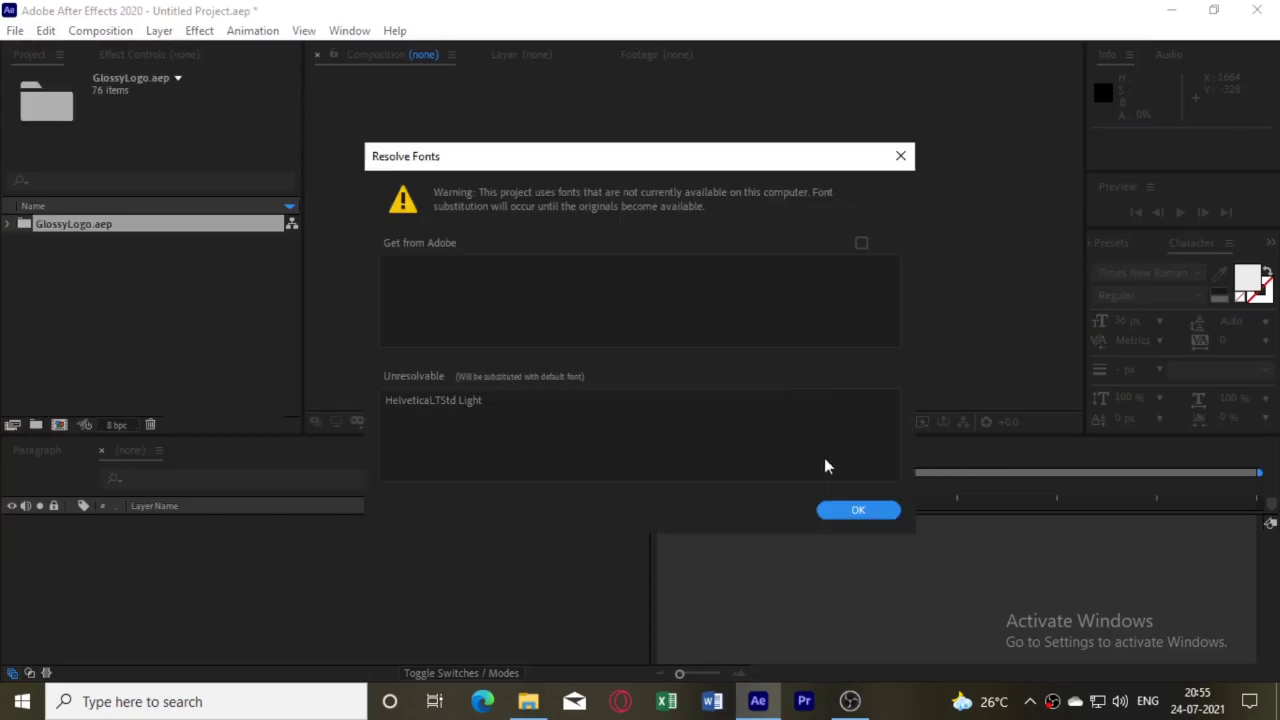
click(857, 512)
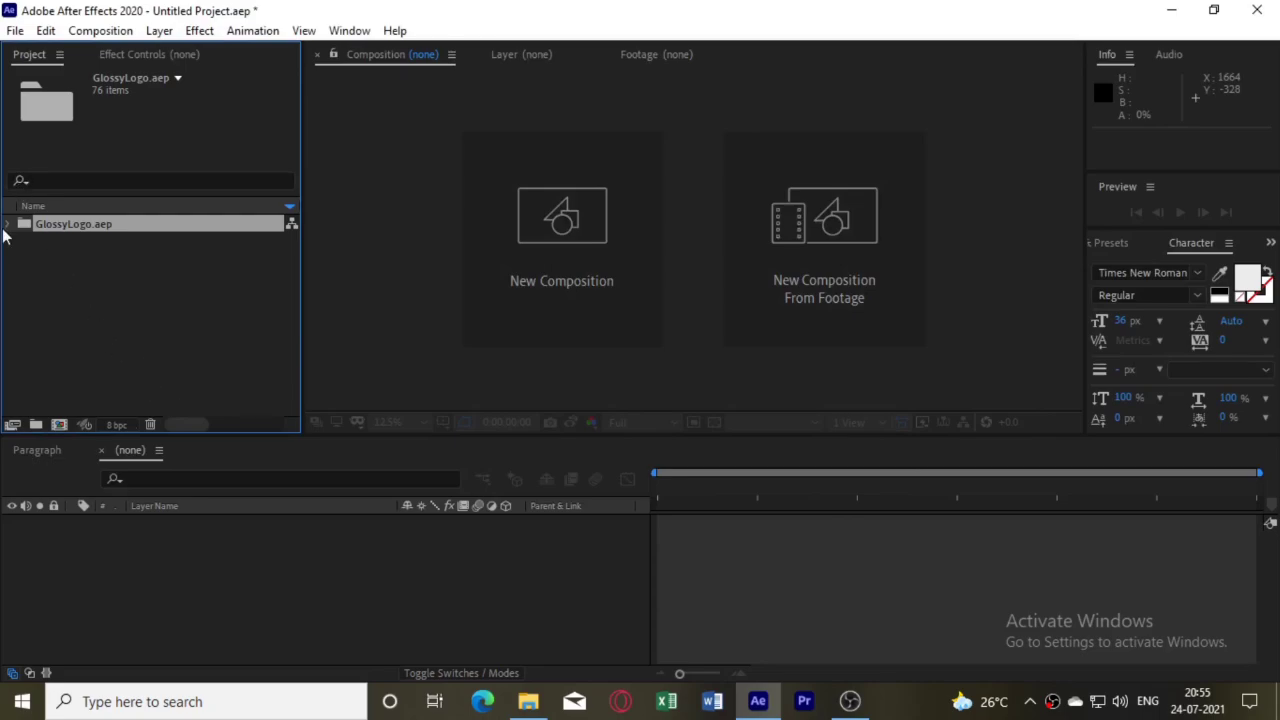
Step: Expand the GlossyLogo.aep folder and browse its contents, including the Bg folder
click(6, 228)
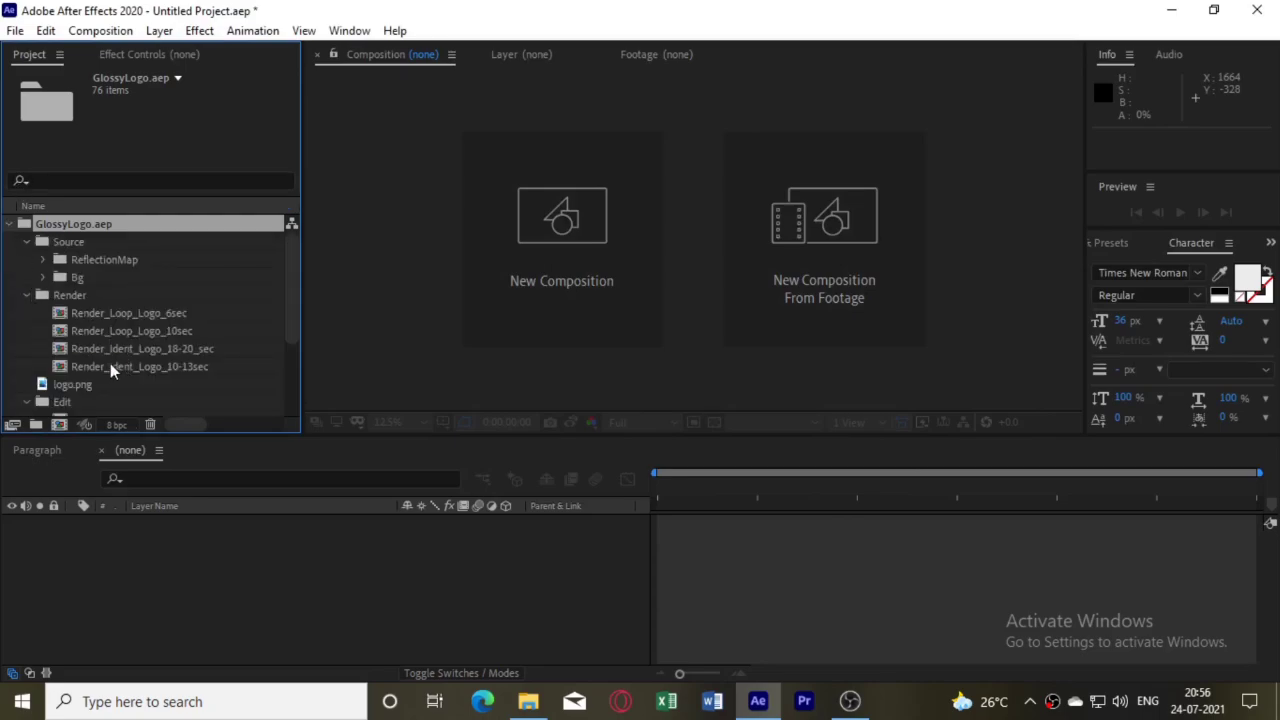
scroll(110, 364, down, 3)
scroll(131, 370, up, 3)
click(42, 277)
click(42, 277)
scroll(89, 330, down, 3)
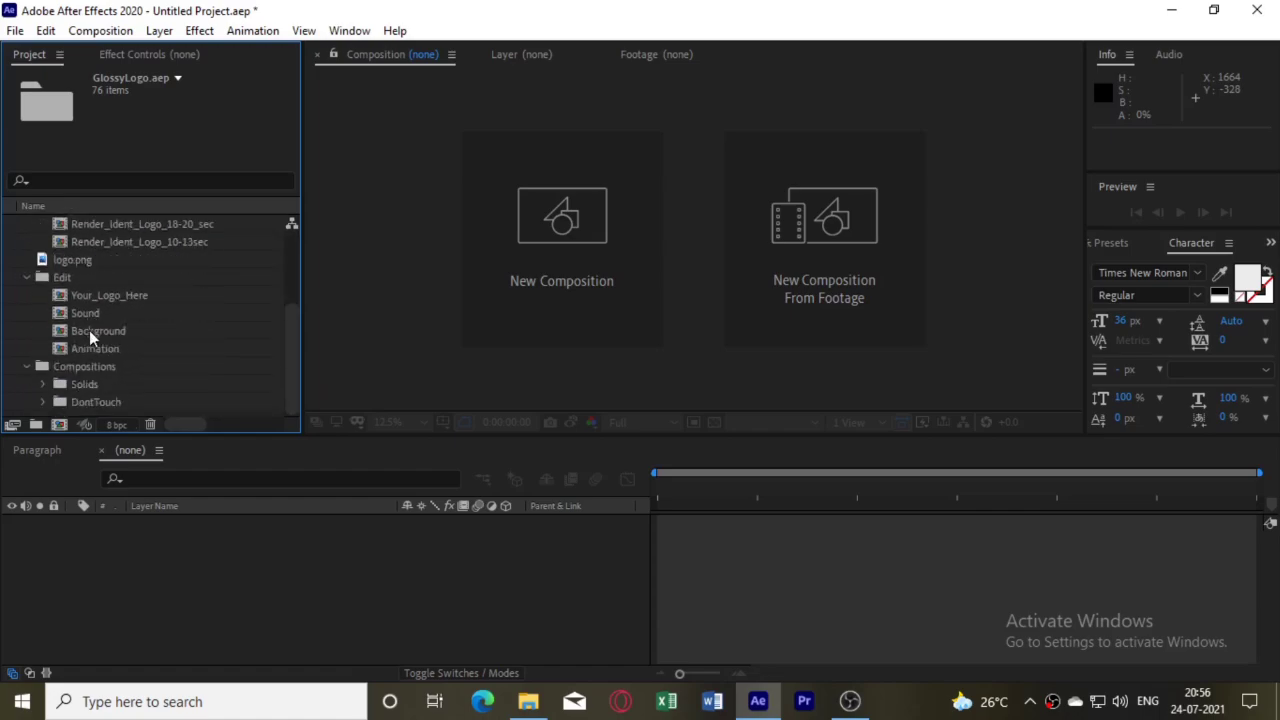
scroll(89, 330, up, 1)
scroll(89, 330, down, 1)
Step: Open the Your_Logo_Here composition and delete the placeholder logo.png layer
double_click(108, 294)
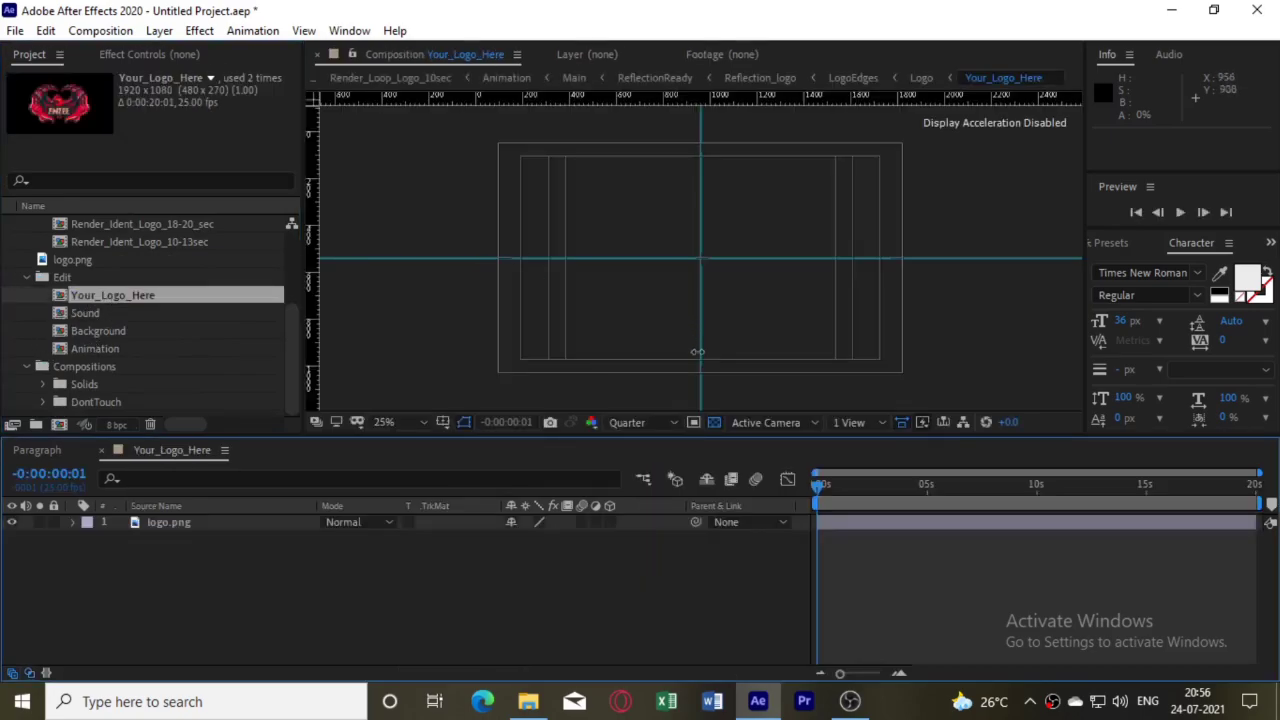
click(845, 490)
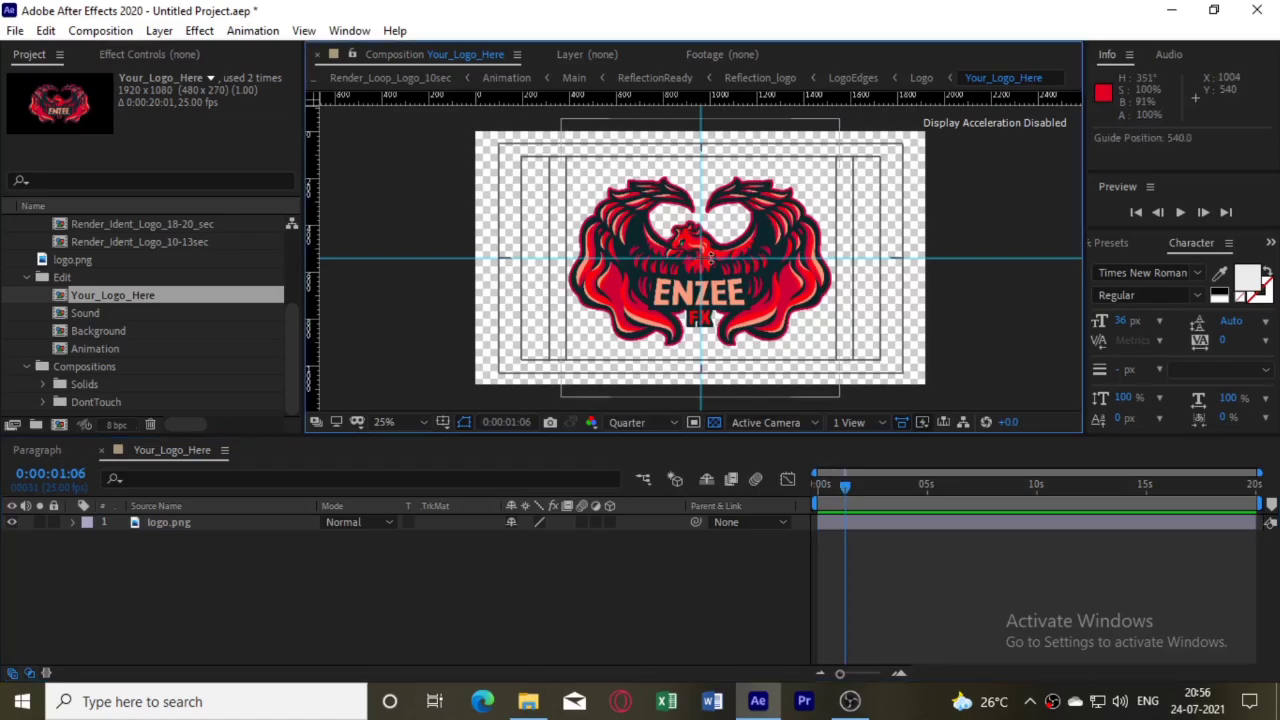
click(772, 308)
key(Delete)
Step: Drag 20210616_084947 from the yt logo new folder into the composition
click(1210, 12)
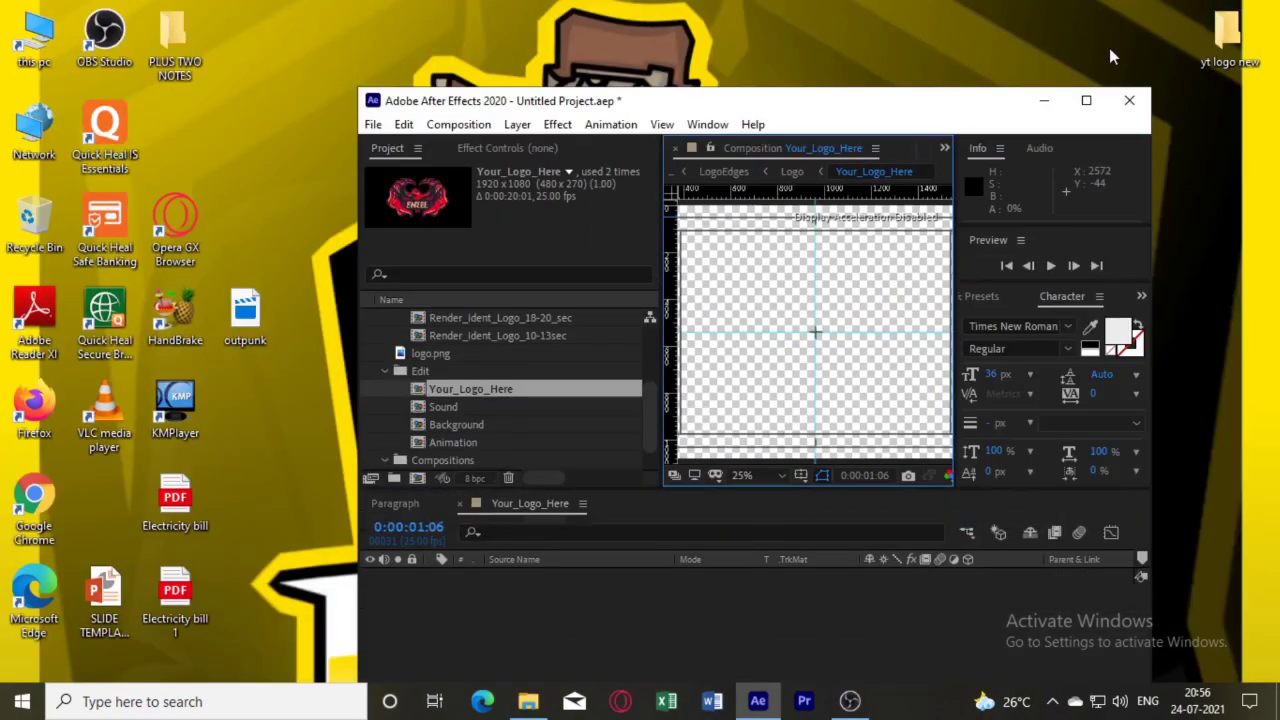
double_click(1202, 31)
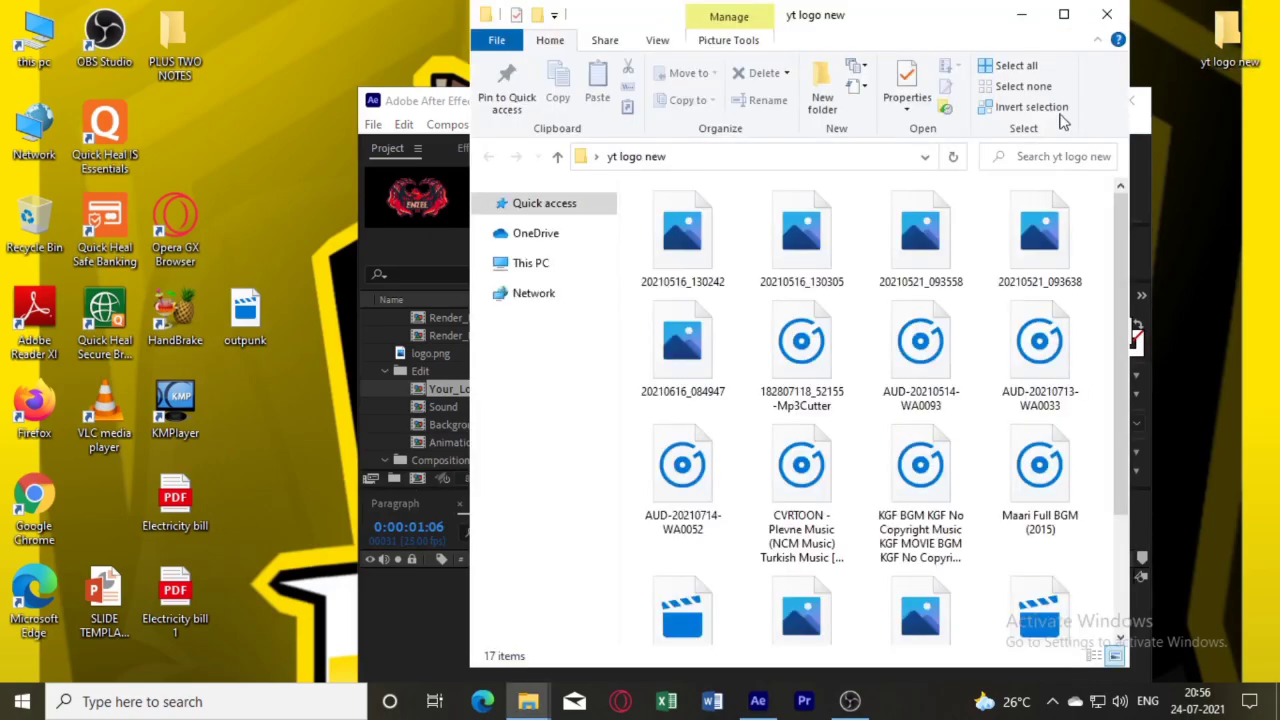
mouse_move(685, 355)
mouse_down()
mouse_move(480, 508)
mouse_move(445, 585)
mouse_up()
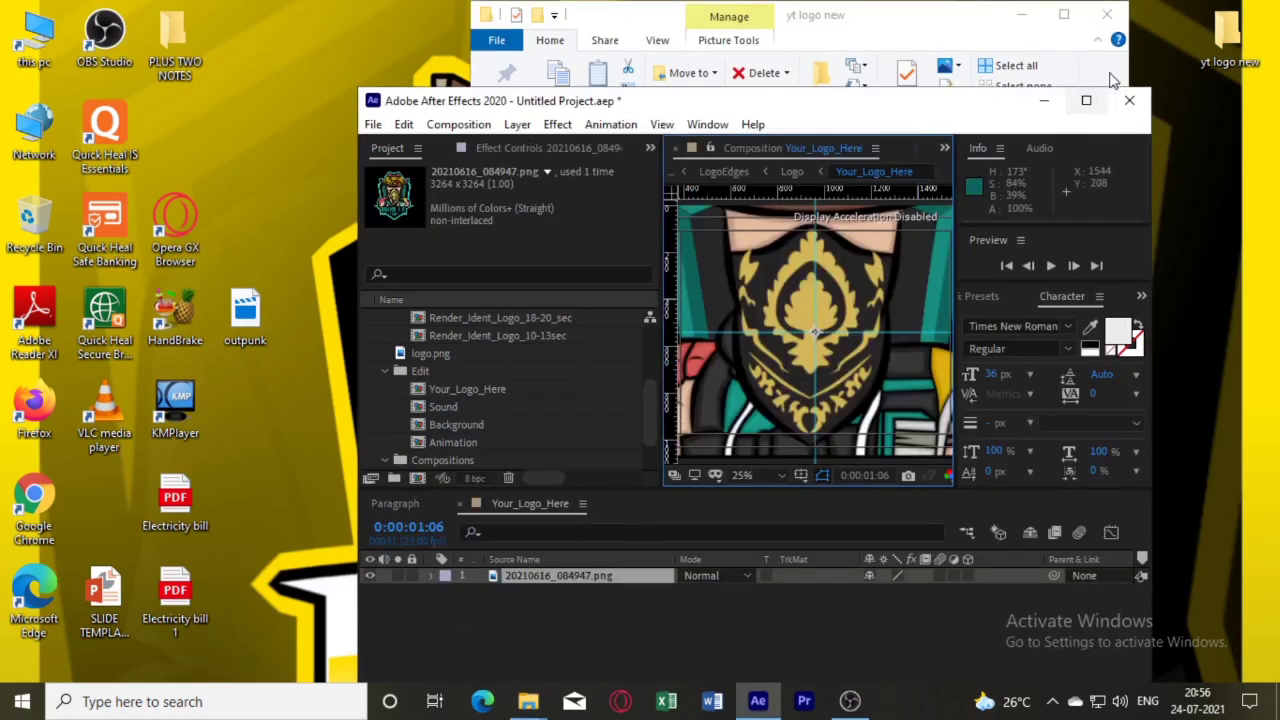
Step: Restore After Effects to full screen and shrink the logo to about a third of its size
click(1035, 20)
click(1086, 100)
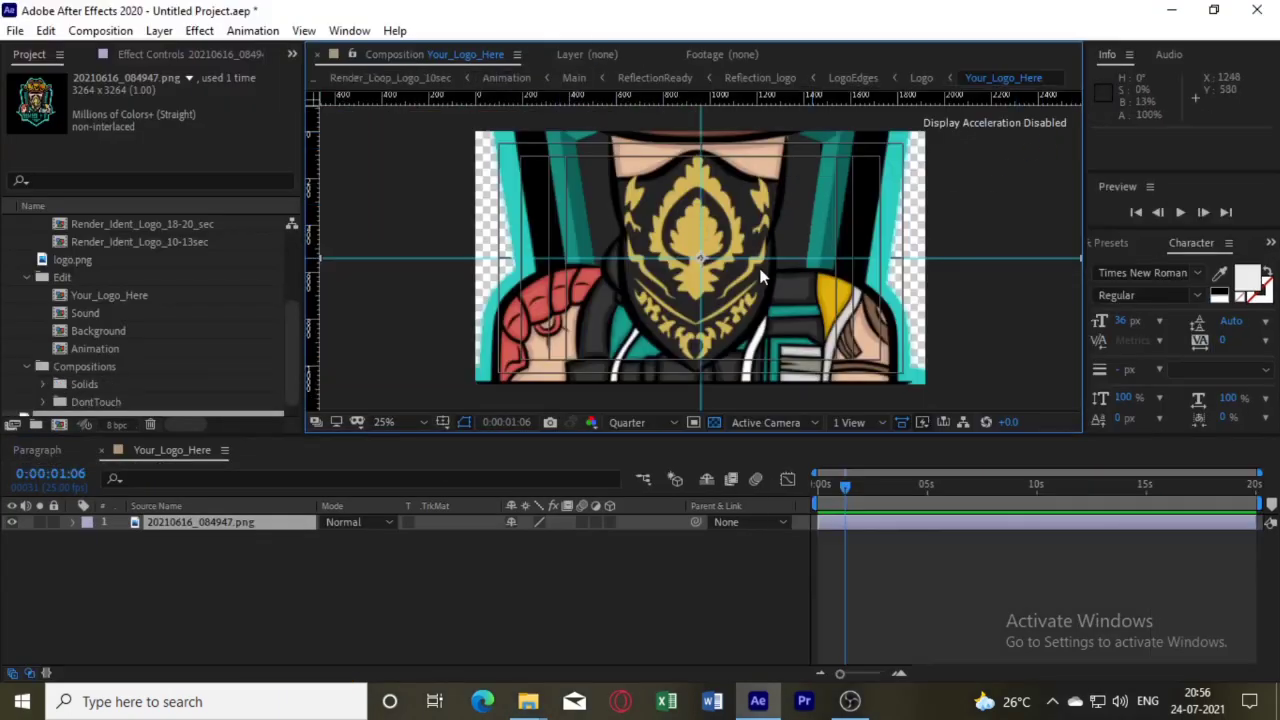
scroll(725, 260, down, 1)
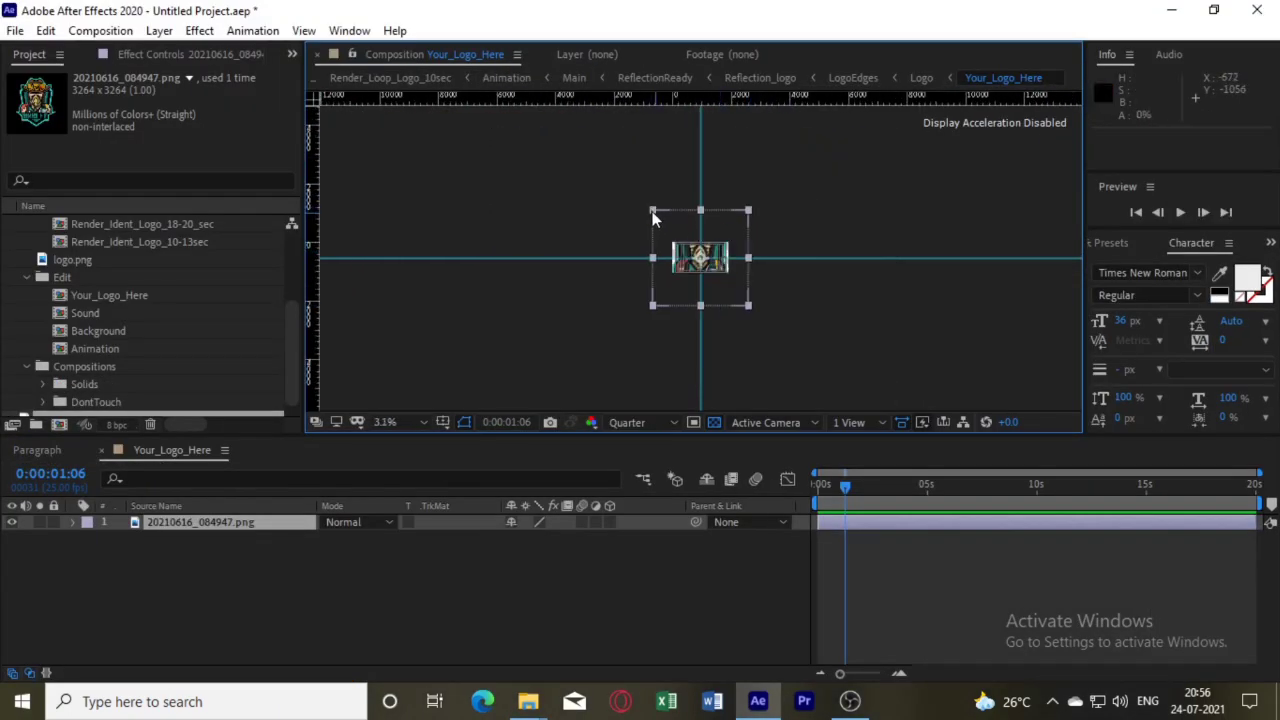
scroll(700, 213, up, 1)
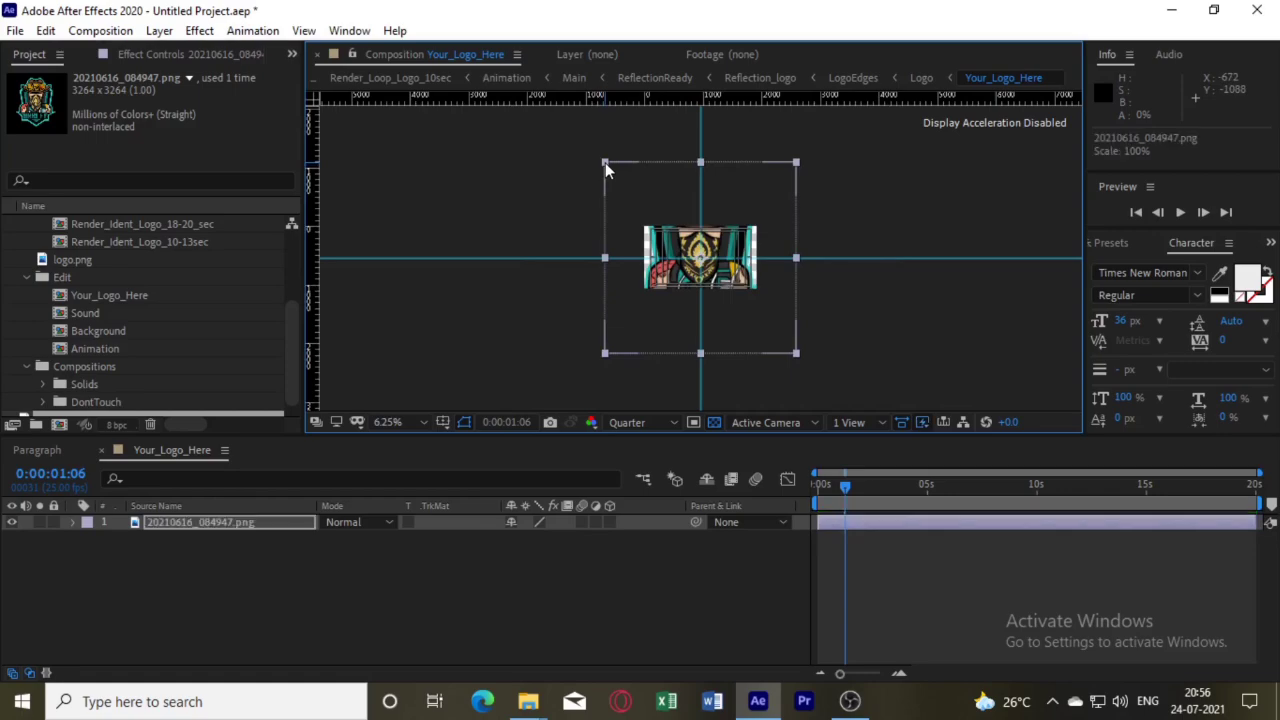
drag(605, 162, 651, 220)
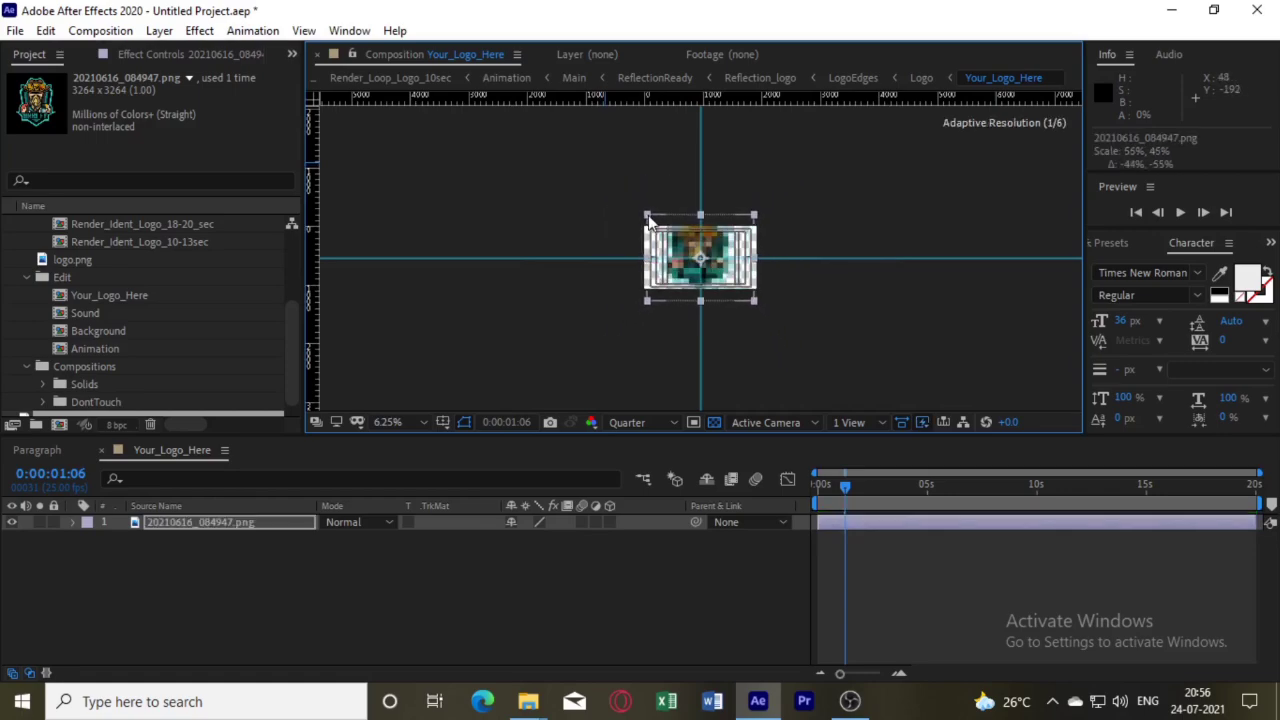
scroll(797, 207, up, 1)
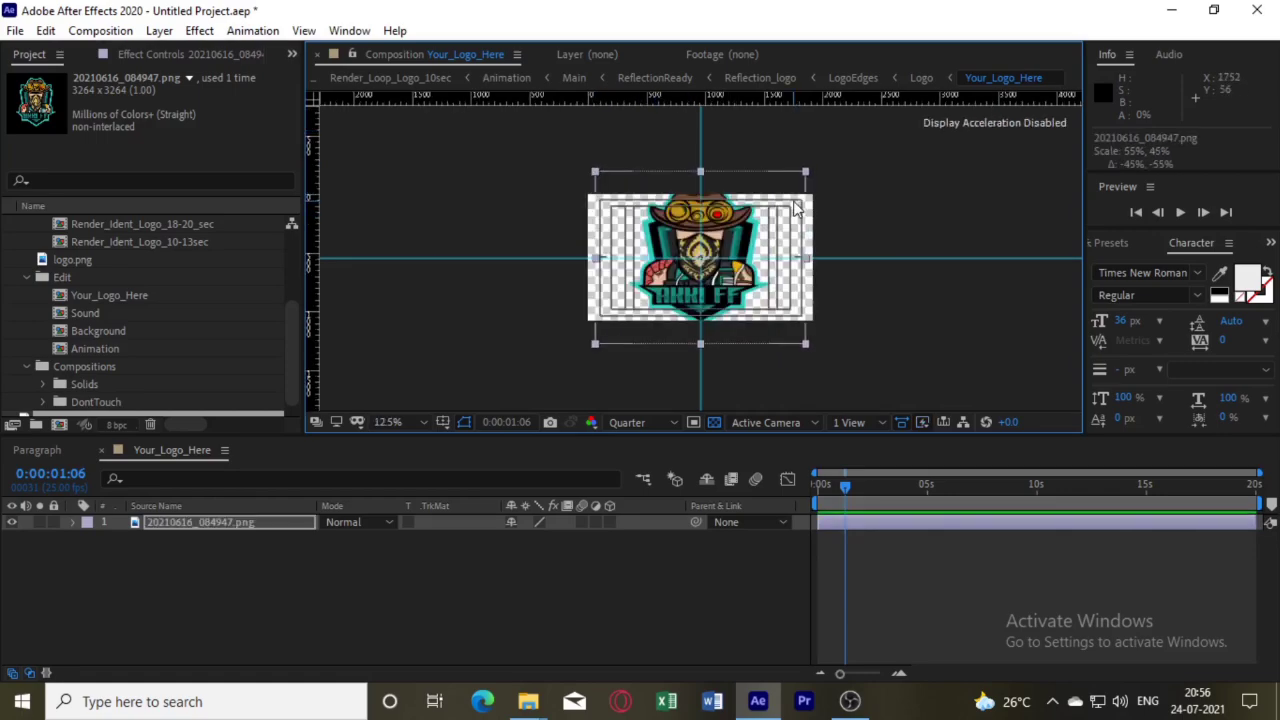
key(ctrl+z)
scroll(720, 208, down, 1)
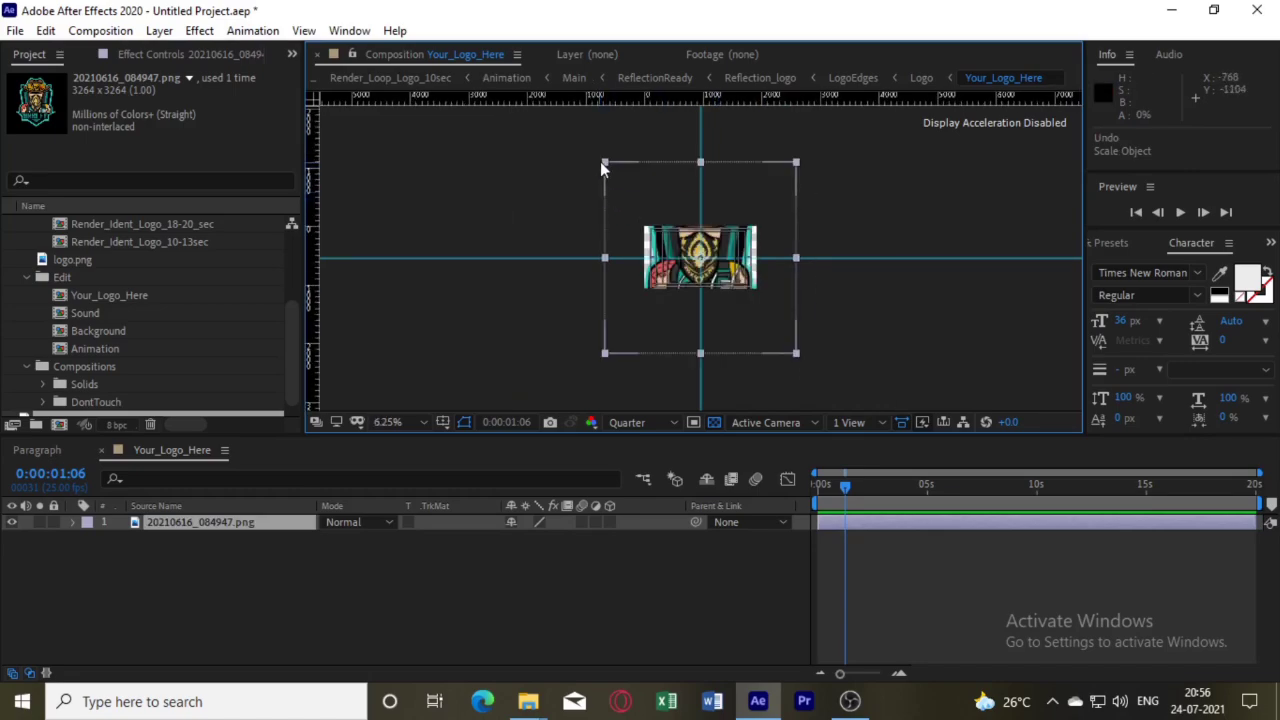
drag(606, 163, 651, 231)
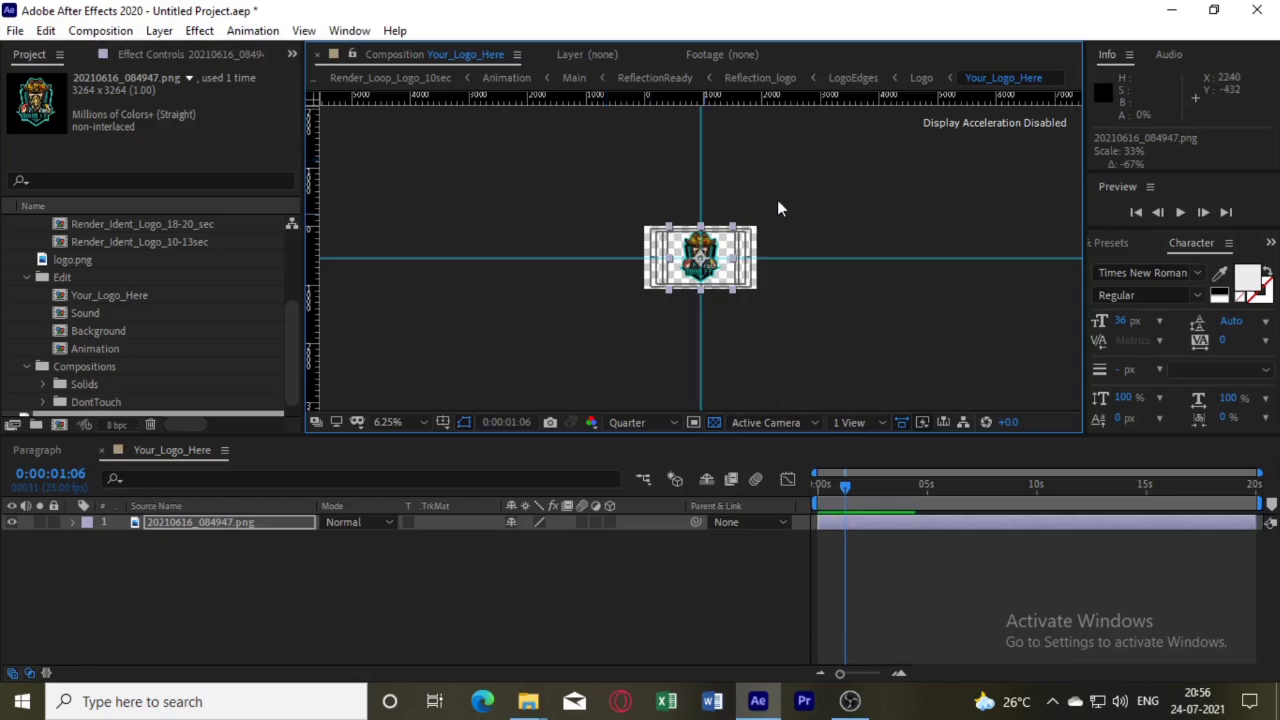
Step: Set preview resolution to Full and fine-tune the logo's position and scale to about 31%
key(period)
key(period)
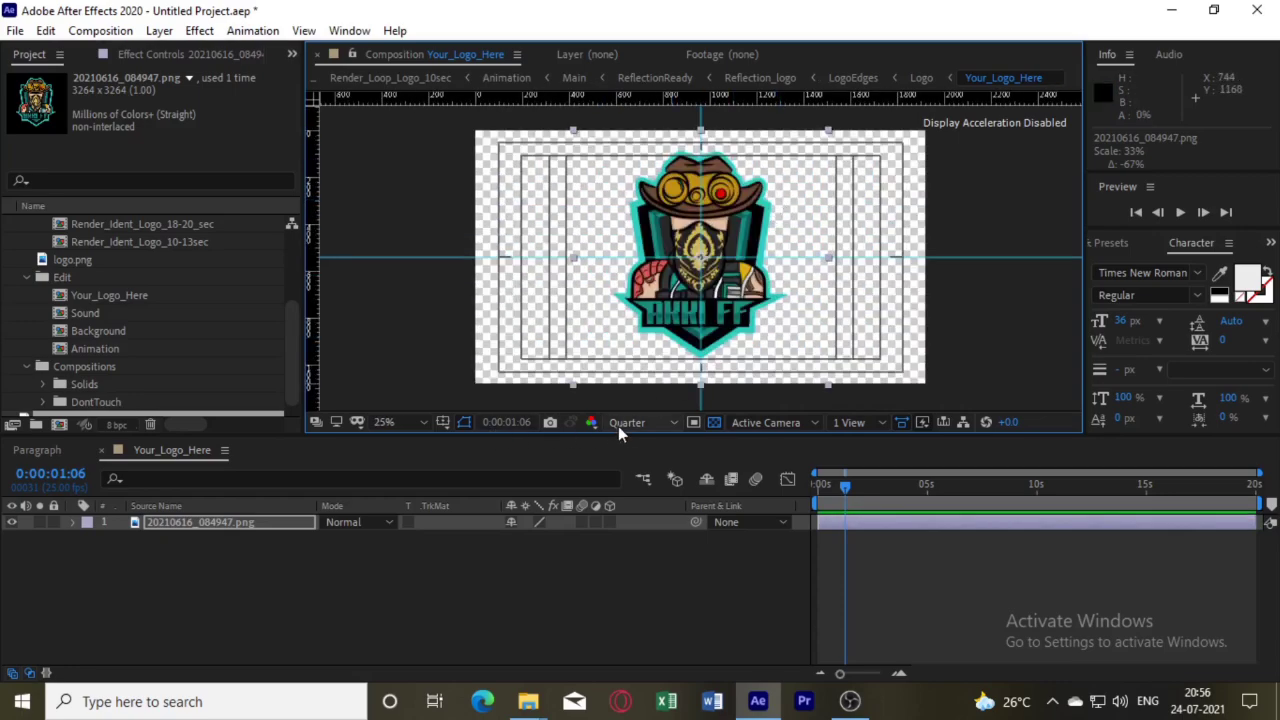
click(627, 422)
click(631, 468)
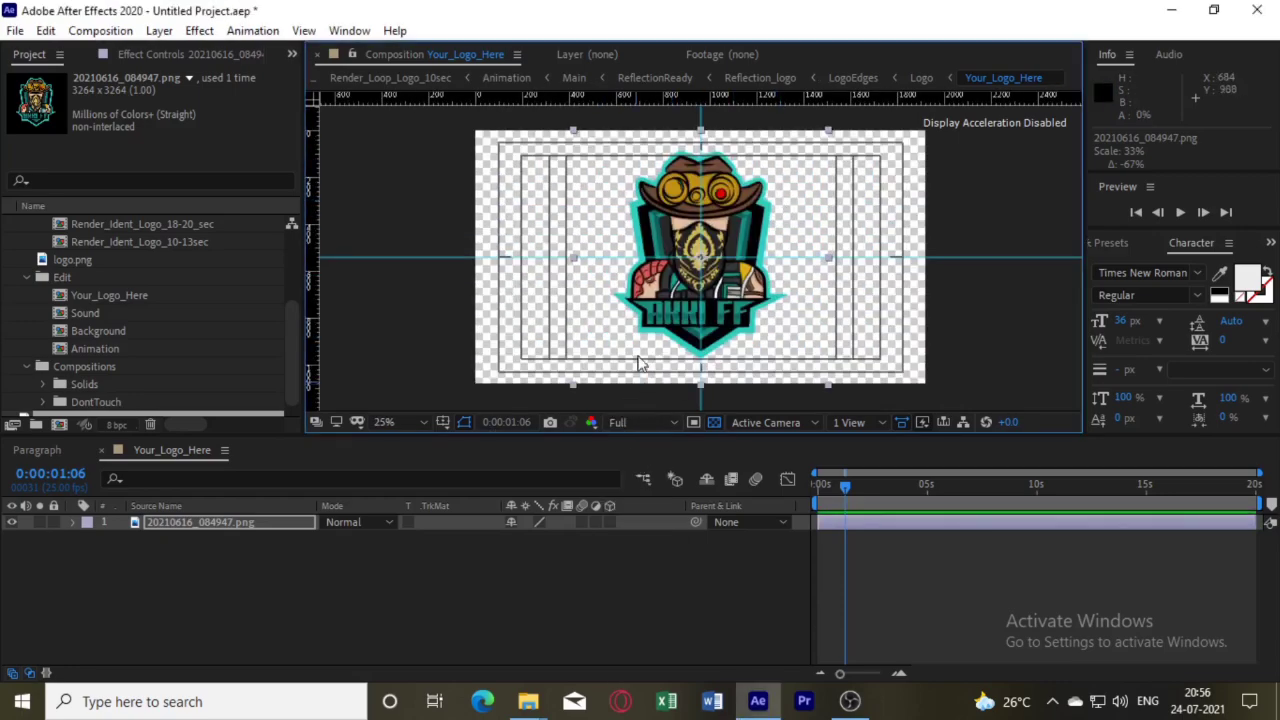
key(comma)
drag(675, 227, 676, 228)
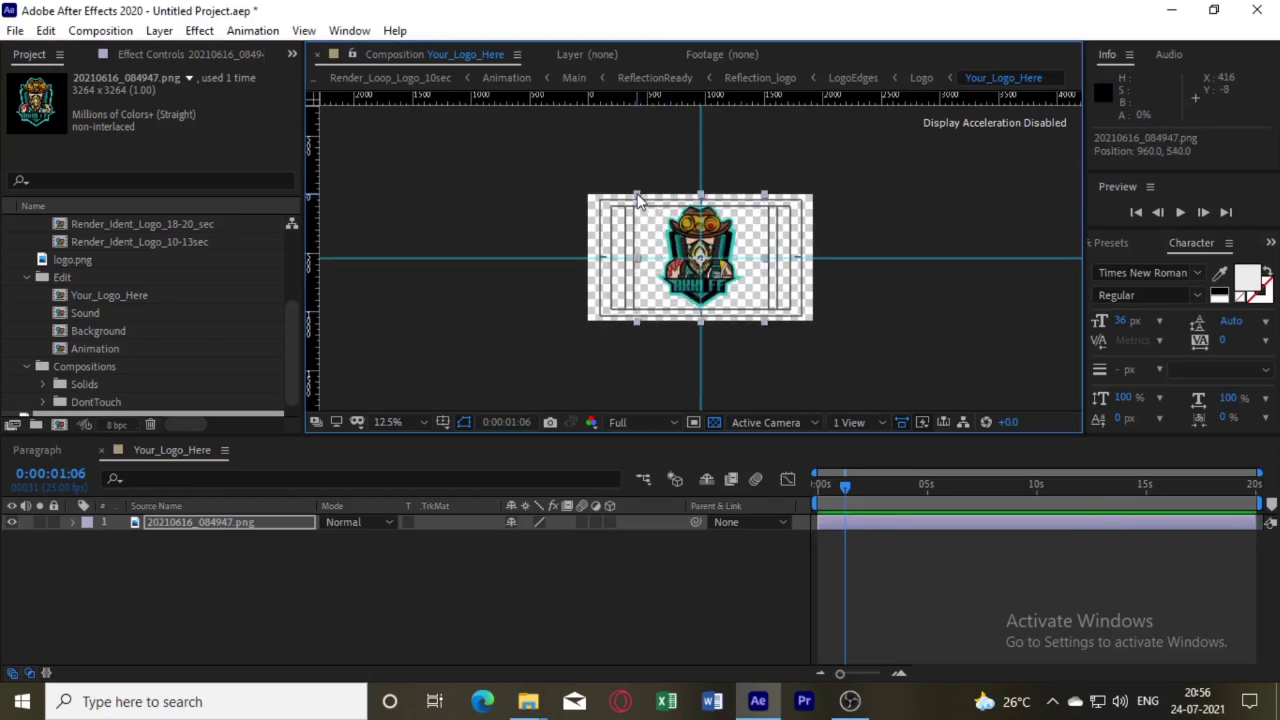
drag(638, 197, 645, 203)
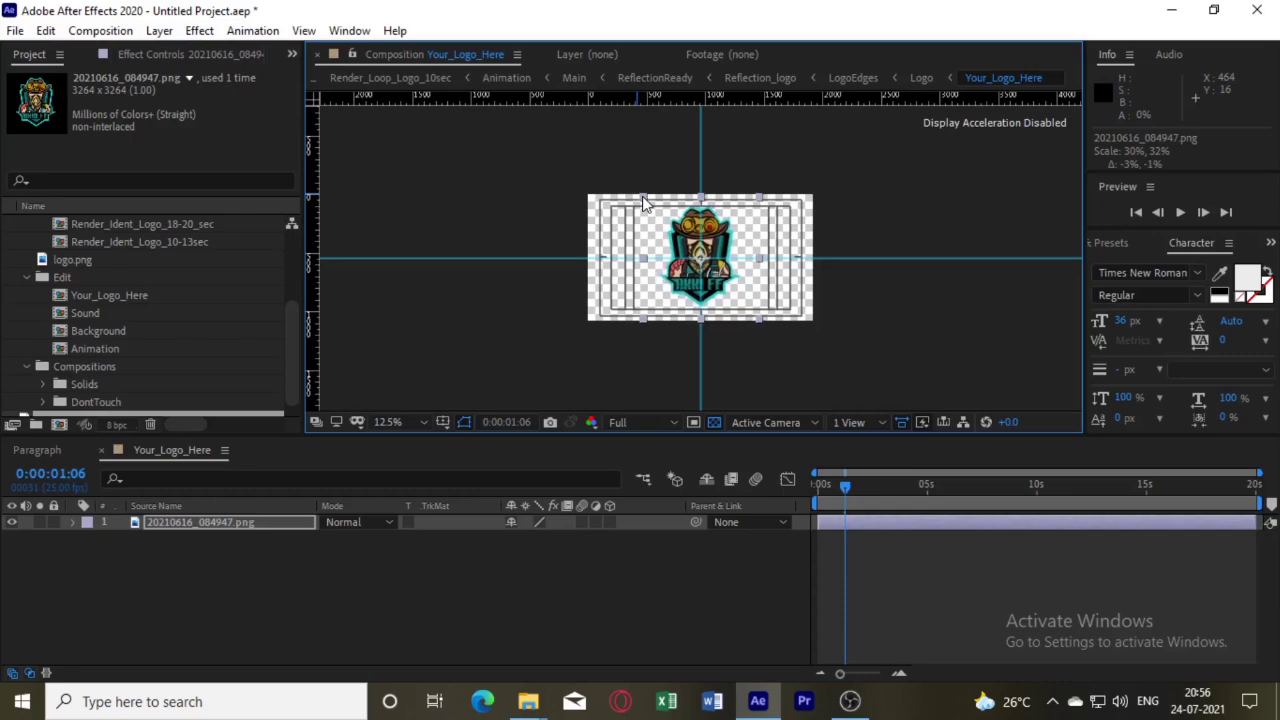
key(ctrl+z)
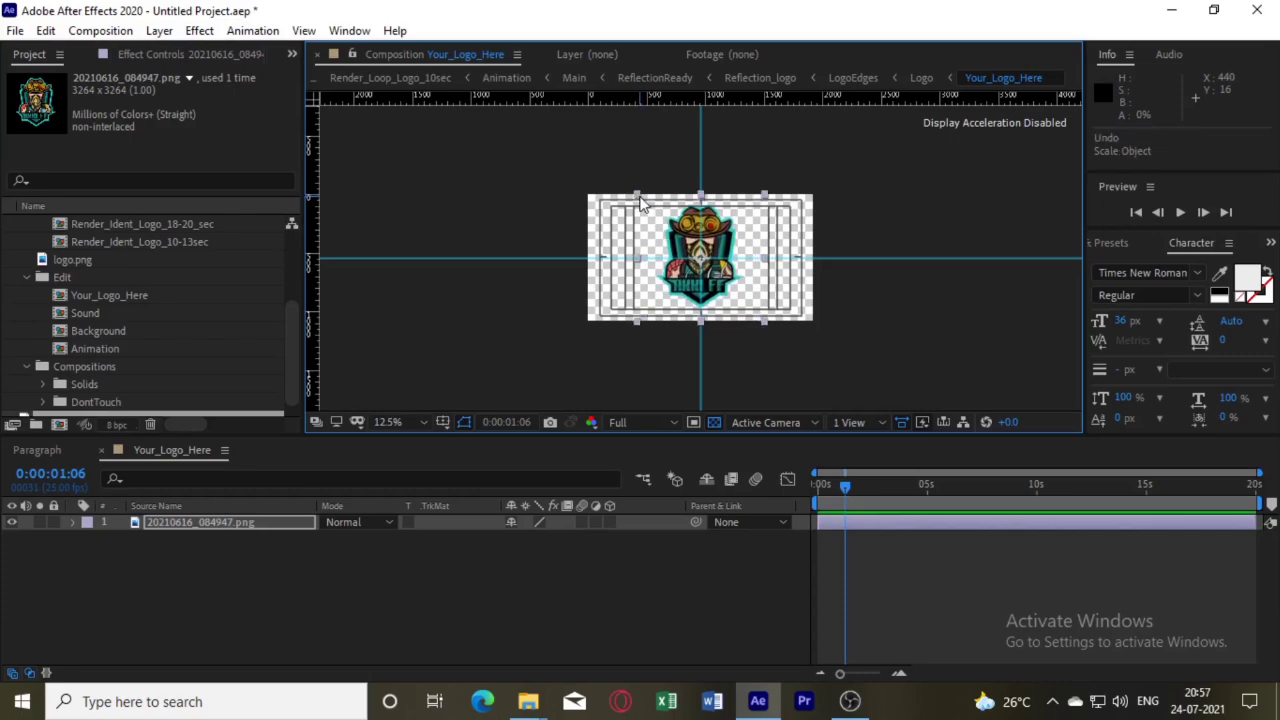
drag(638, 197, 638, 227)
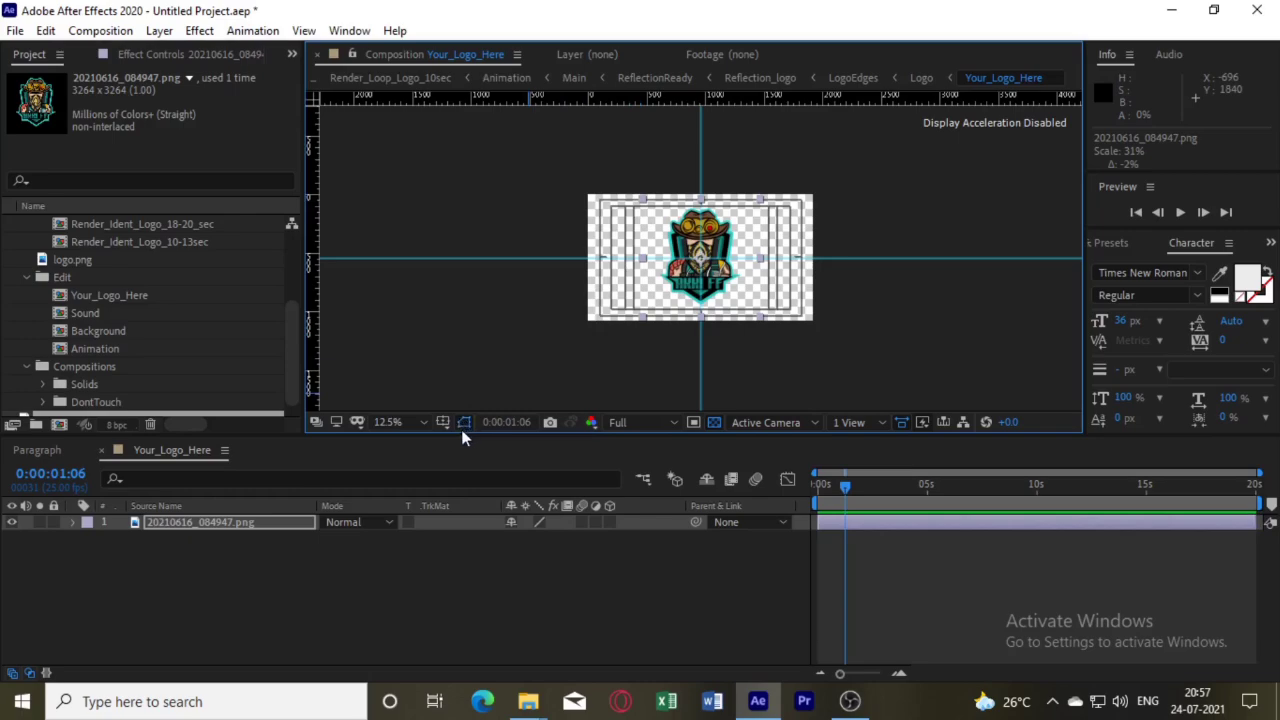
Step: Confirm Full resolution and rewind the composition to 0:00:00:00
click(627, 422)
click(629, 467)
drag(829, 487, 336, 437)
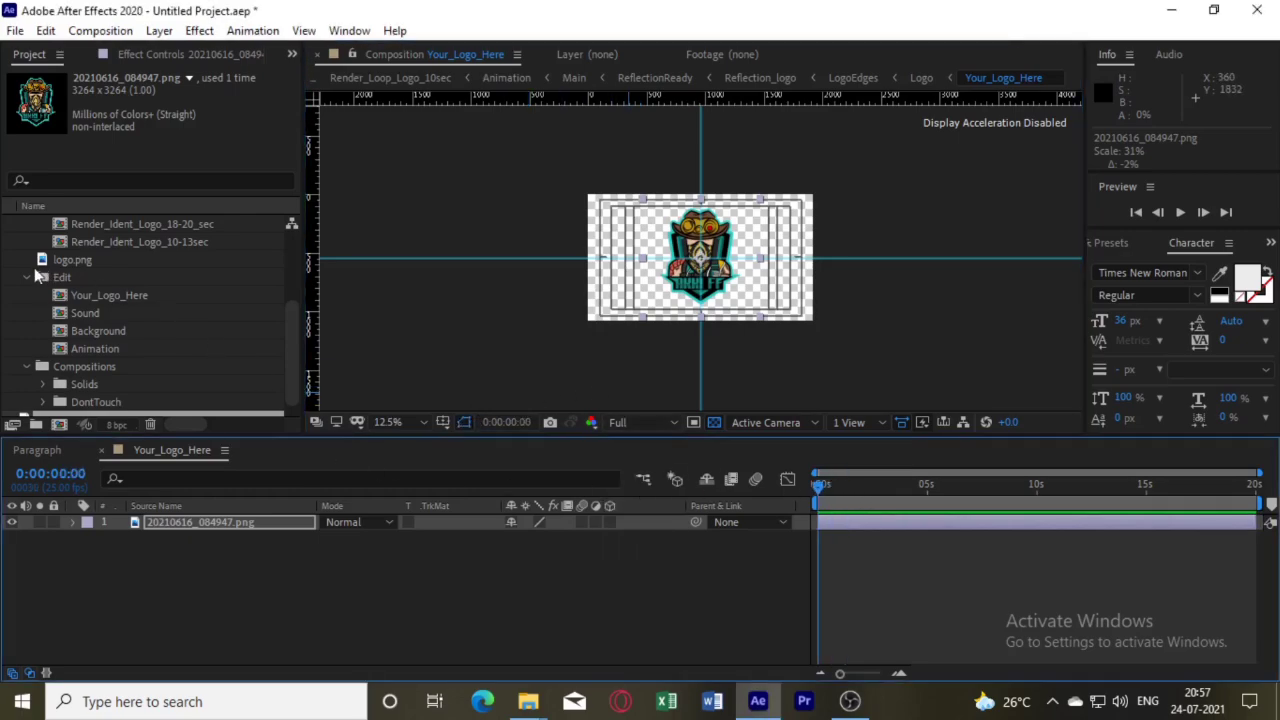
Step: Open the Background comp and compare BG1, BG3 and BG2, leaving only BG2.jpg visible
double_click(91, 330)
key(comma)
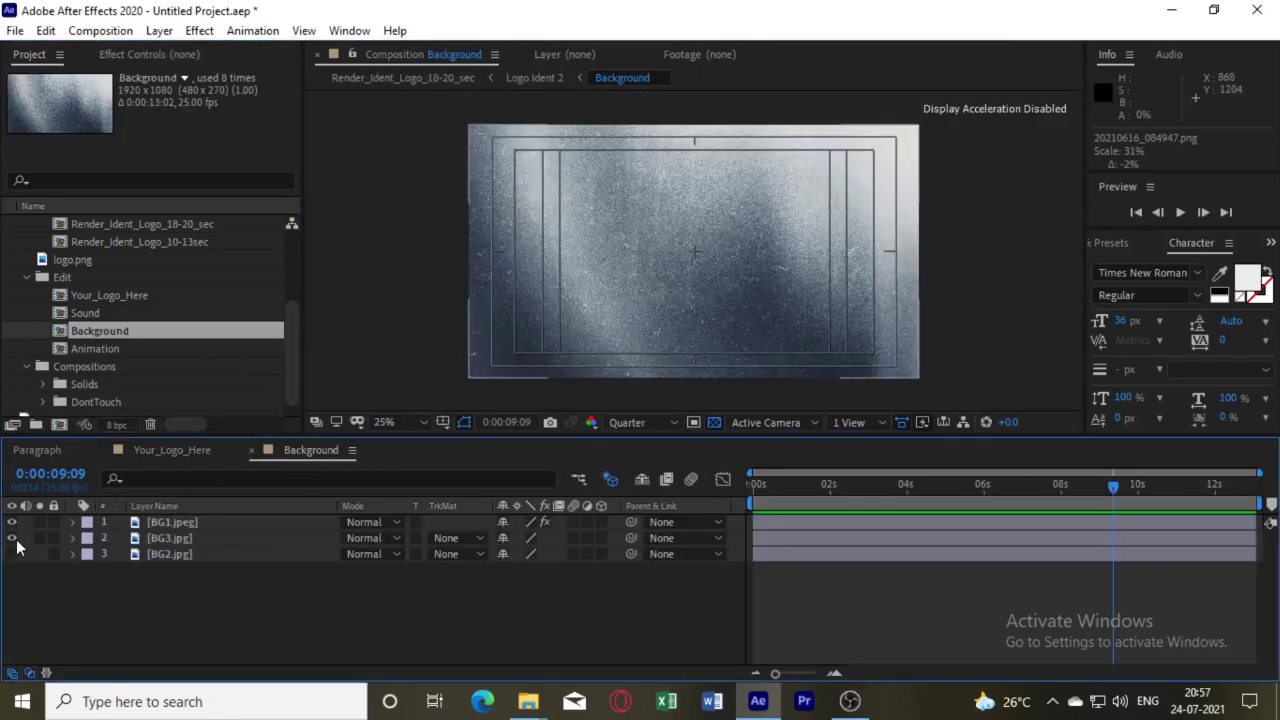
drag(12, 538, 12, 522)
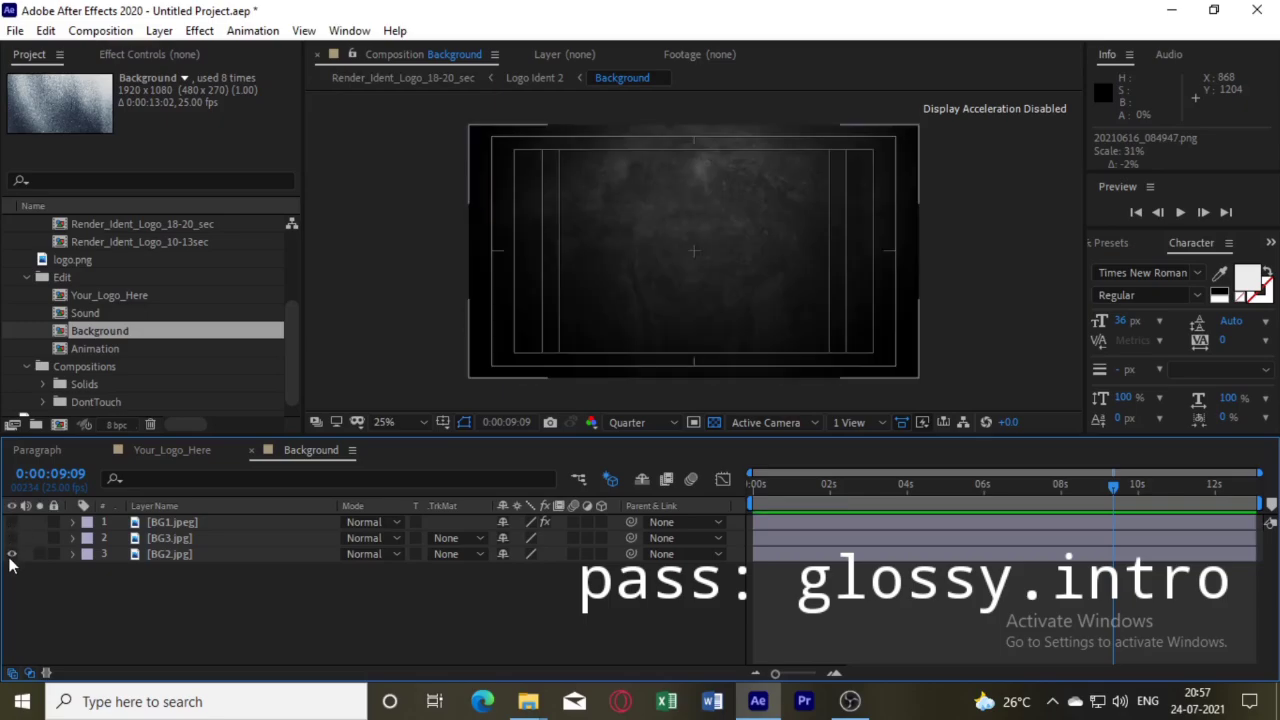
click(12, 554)
click(12, 538)
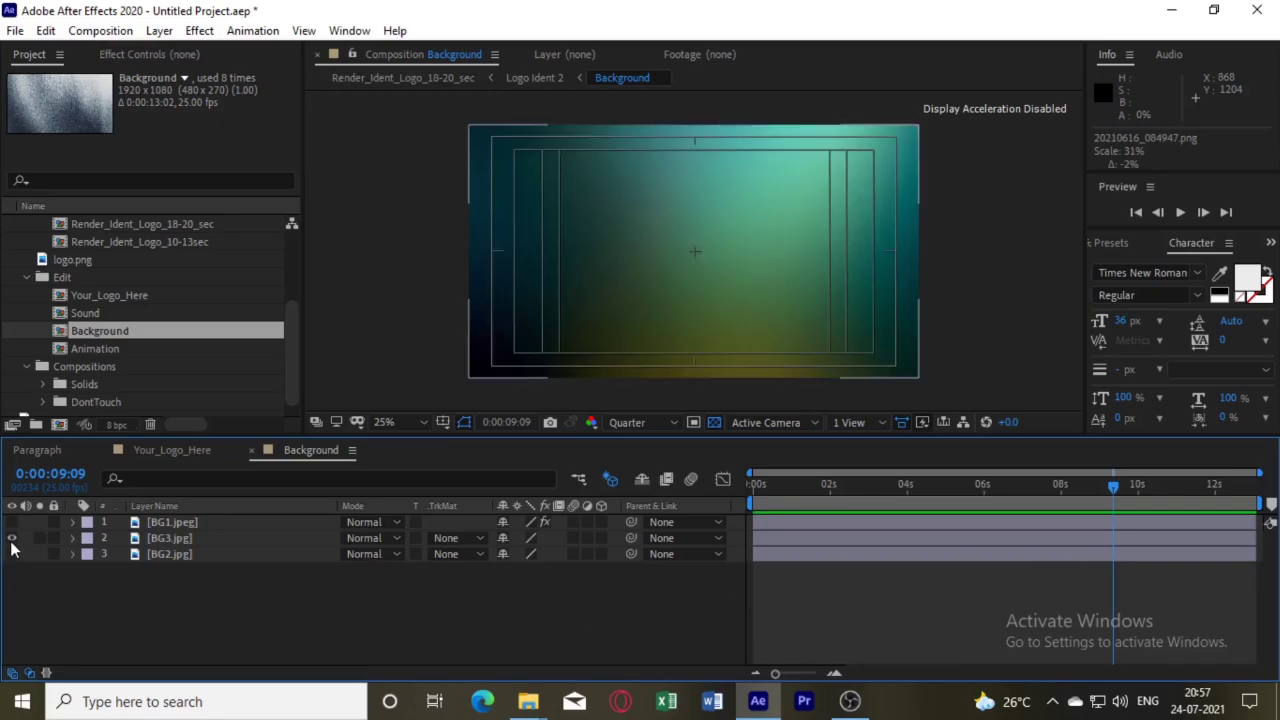
click(12, 538)
click(12, 522)
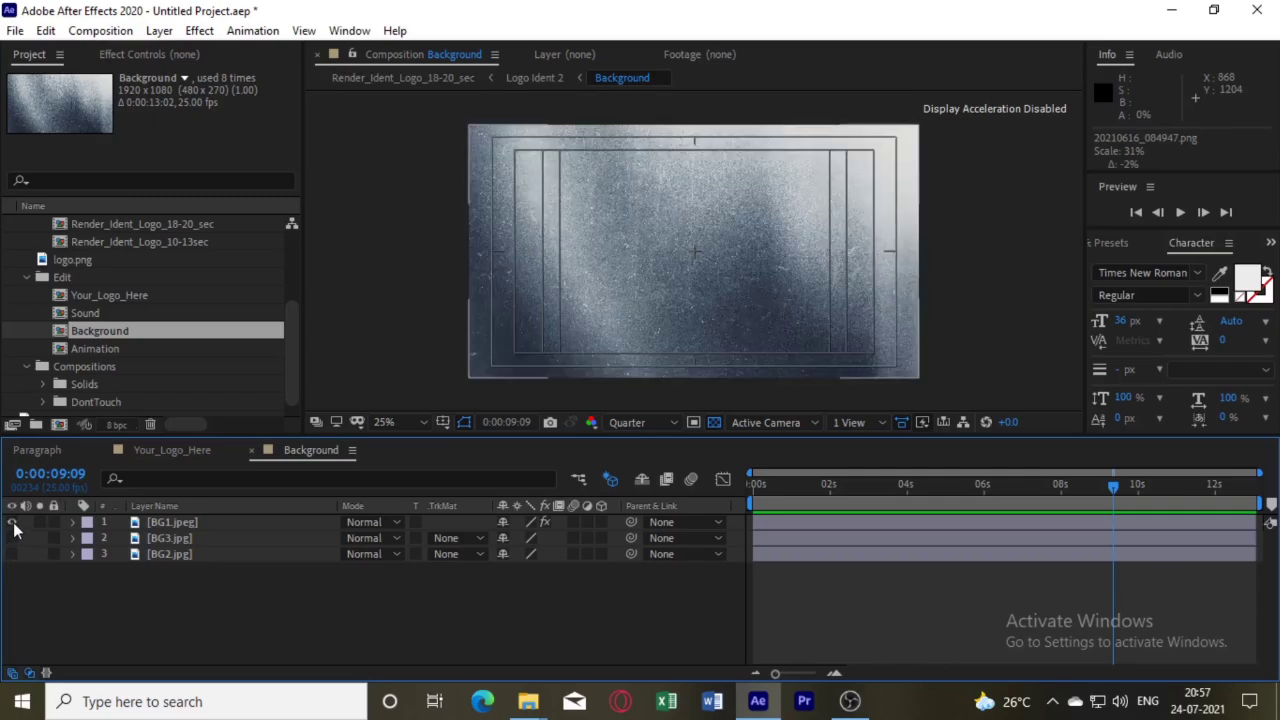
click(12, 522)
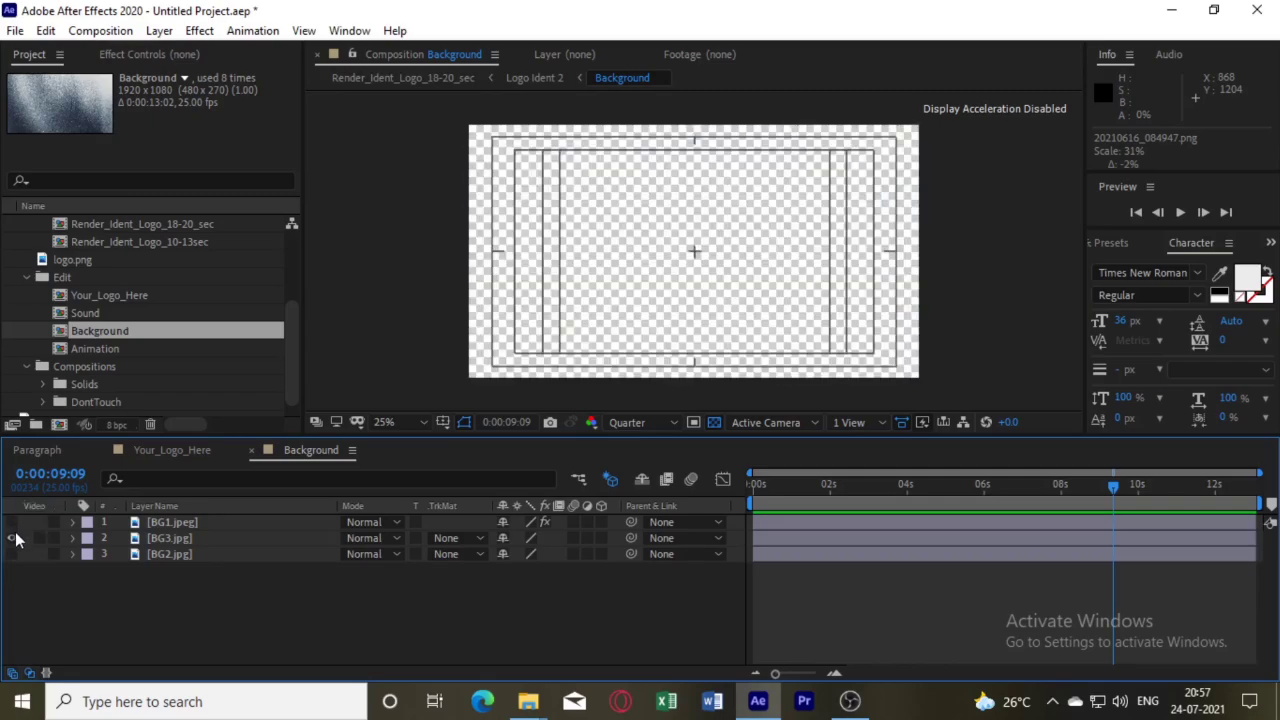
click(12, 538)
click(12, 555)
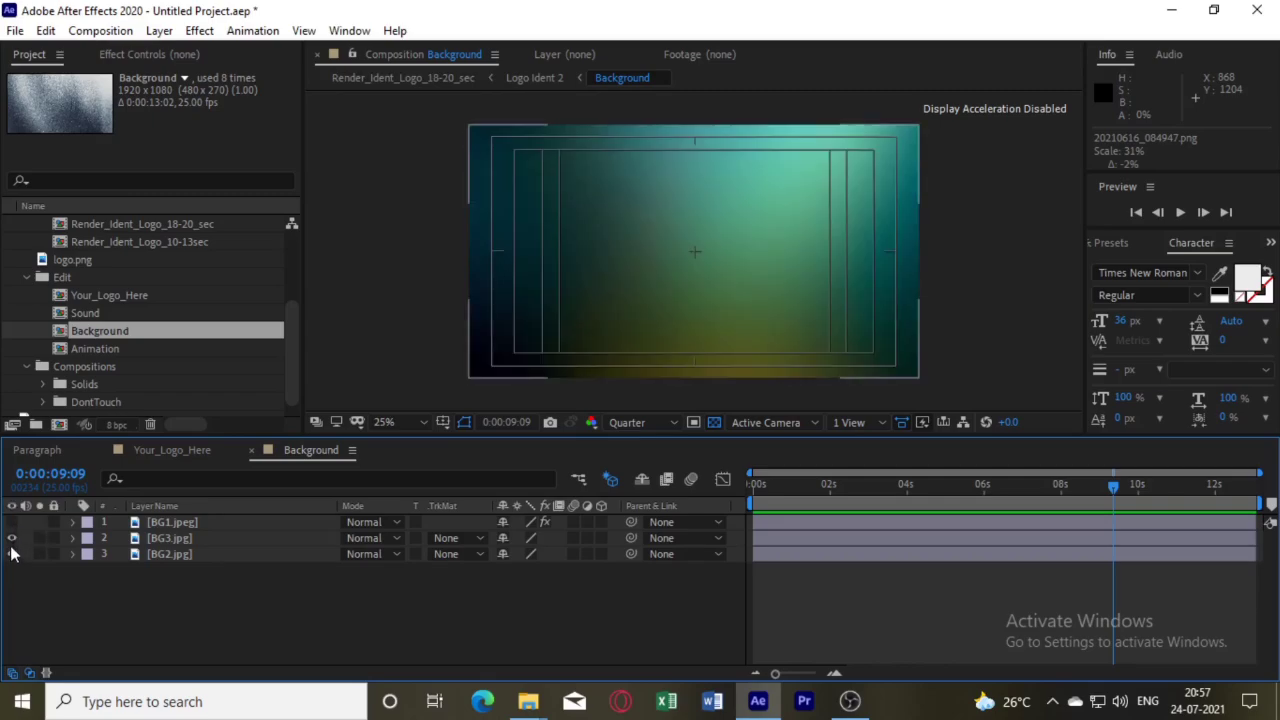
click(12, 538)
Step: Set the preview to Full resolution and keep BG1.jpeg hidden after comparing it
click(650, 424)
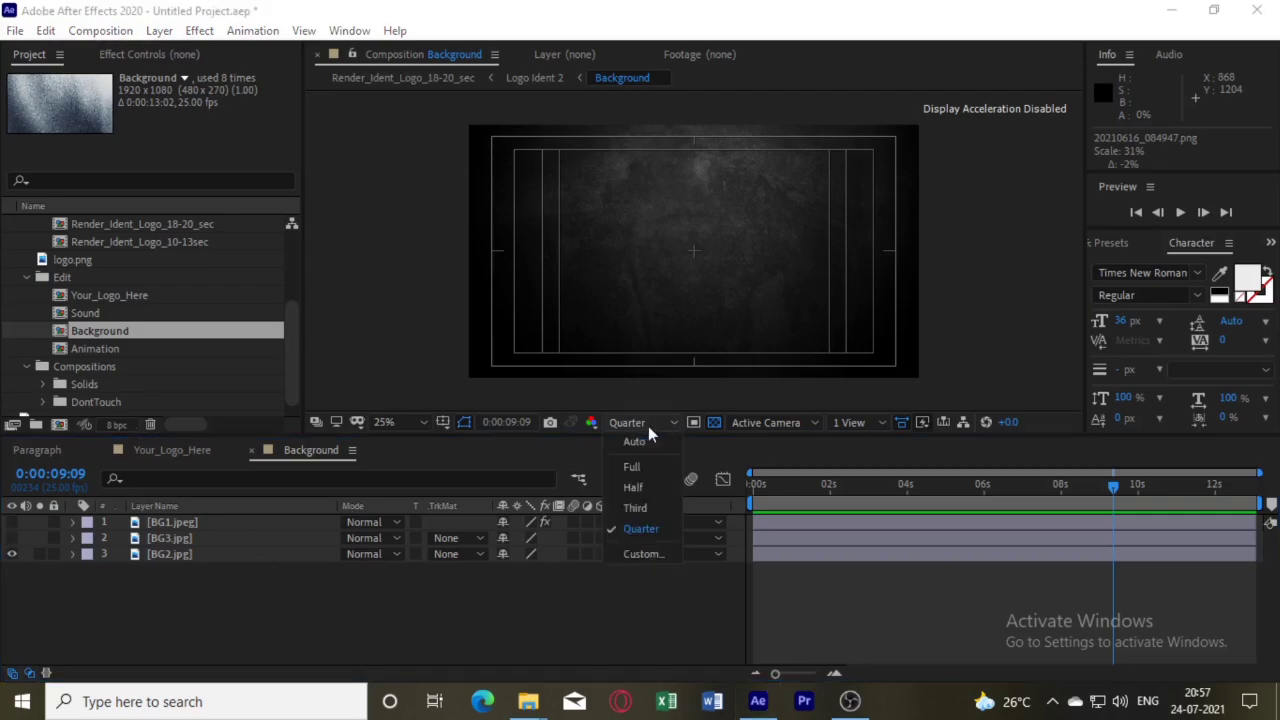
click(645, 465)
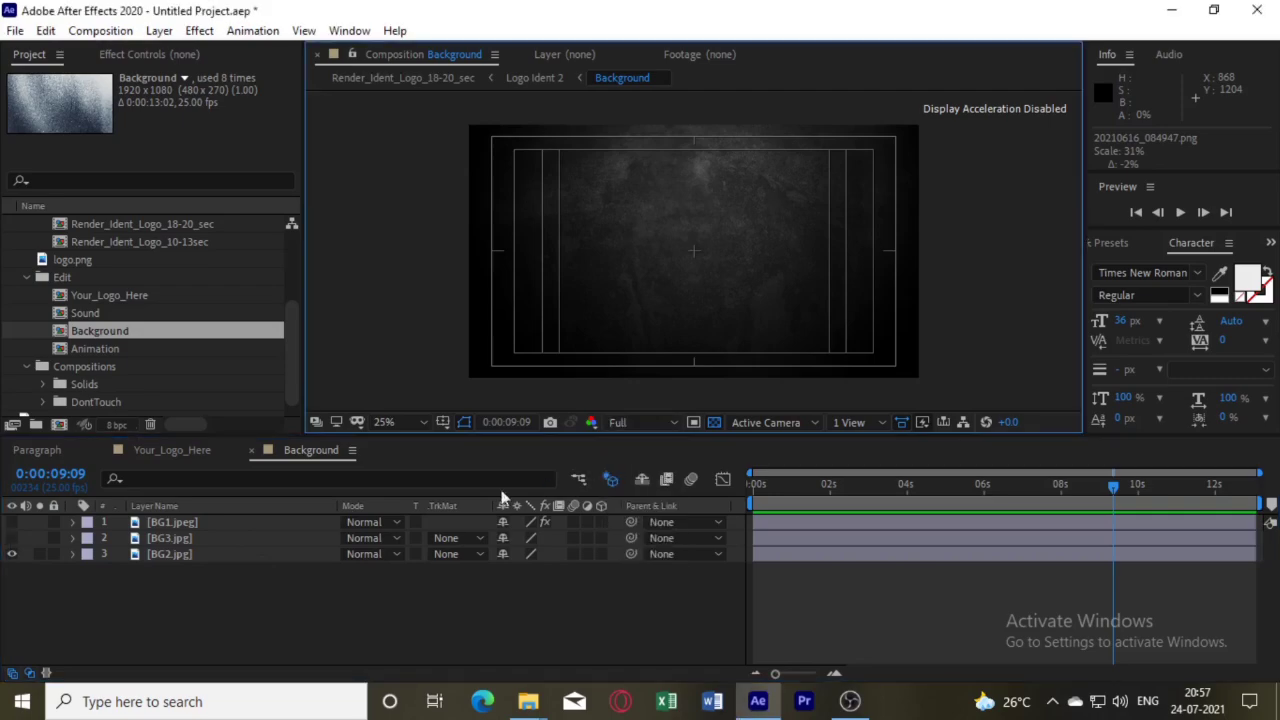
click(11, 524)
click(12, 523)
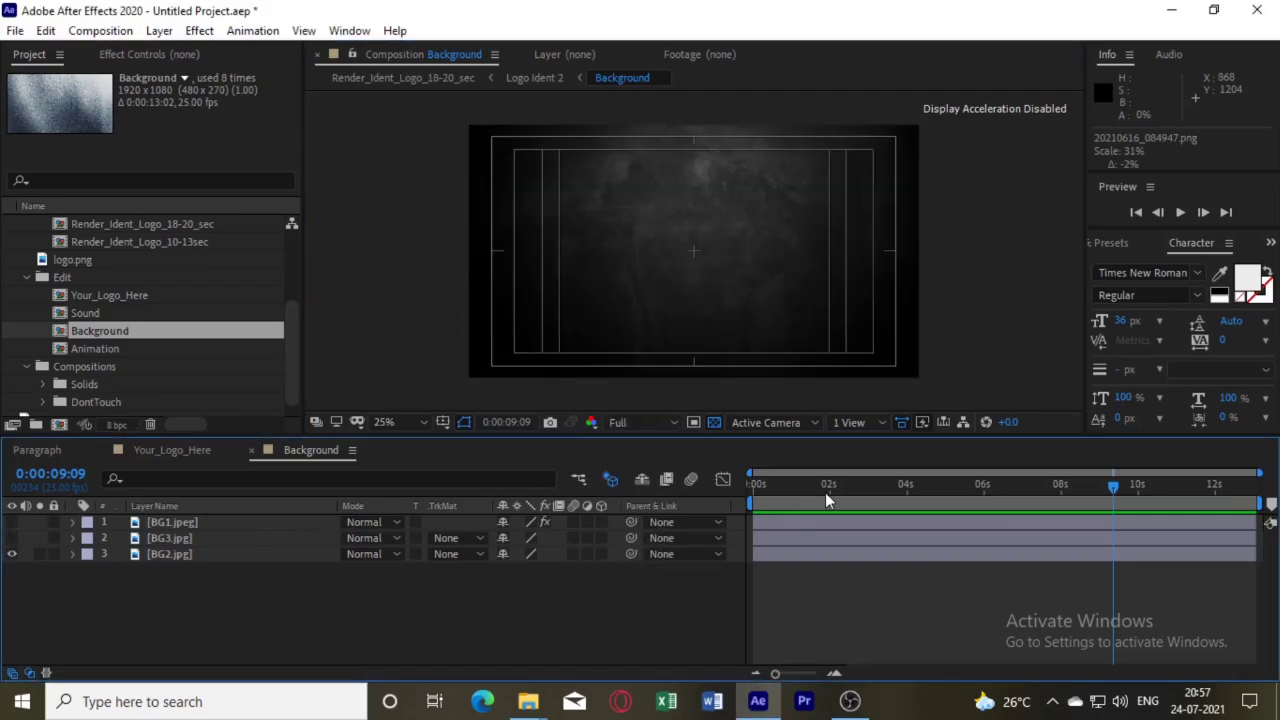
Step: Check and close the Sound comp, then open Render_Ident_Logo_18-20_sec
double_click(101, 311)
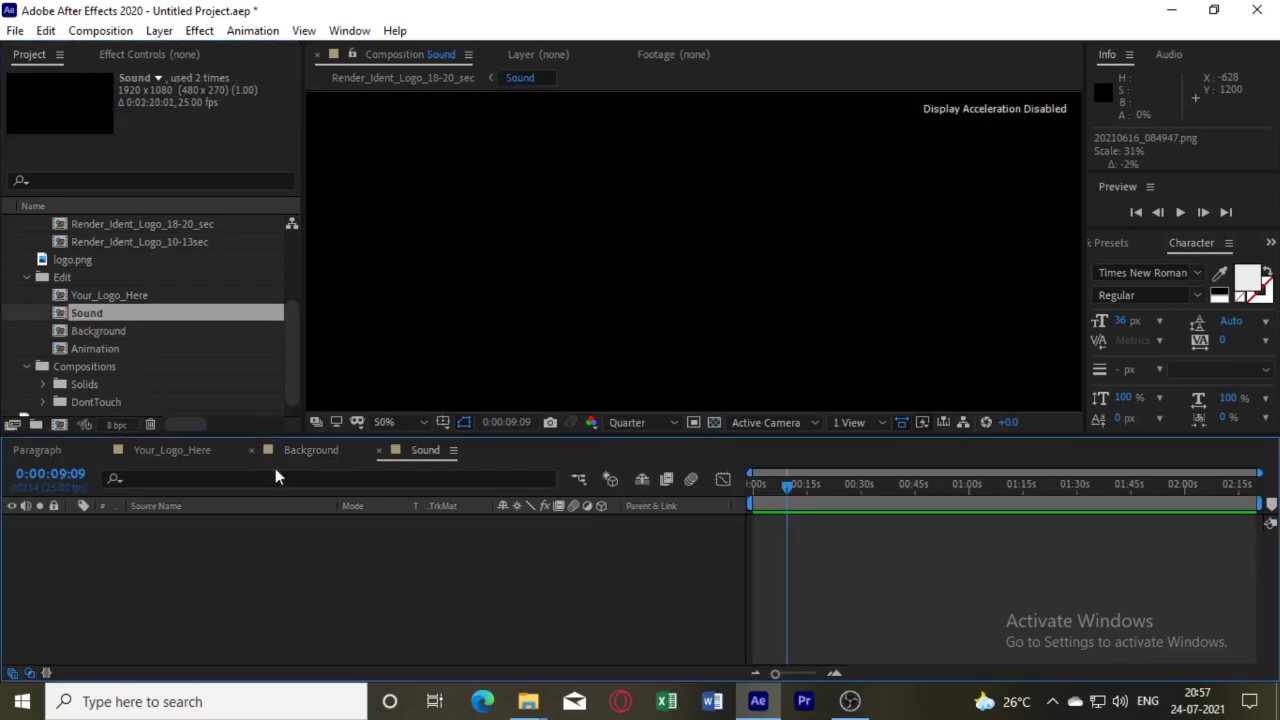
click(379, 451)
scroll(160, 290, up, 1)
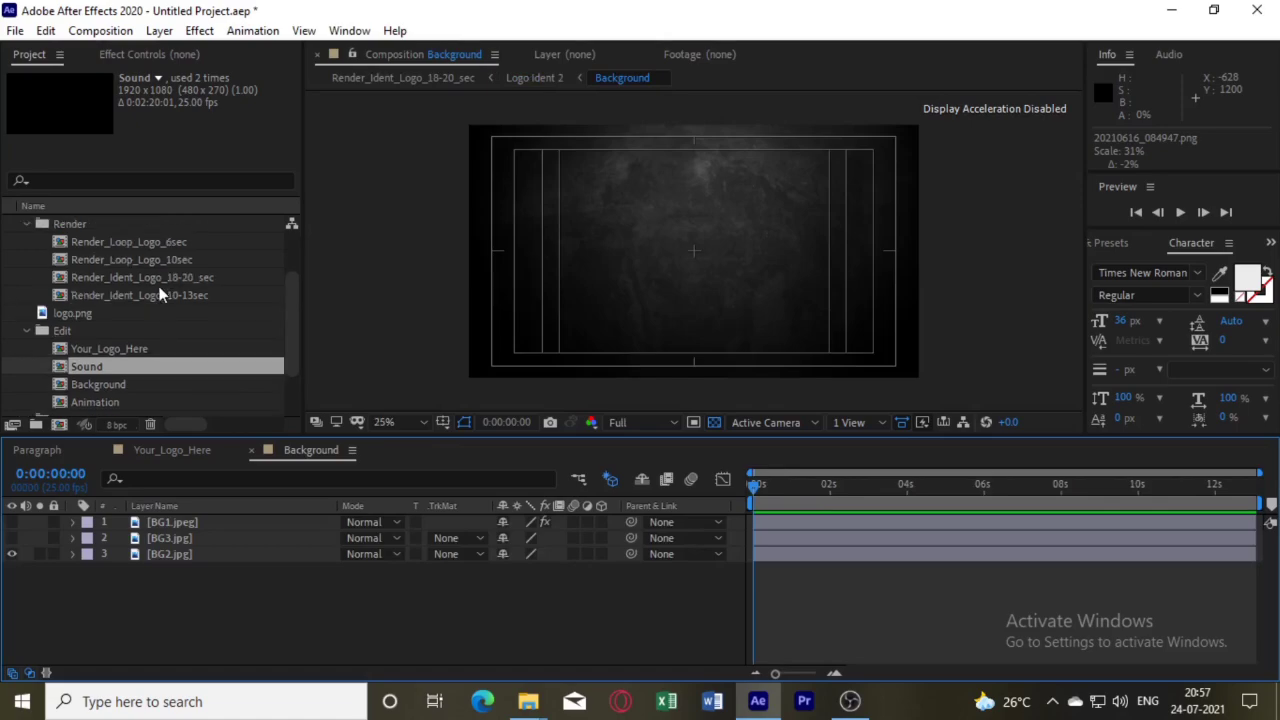
click(168, 278)
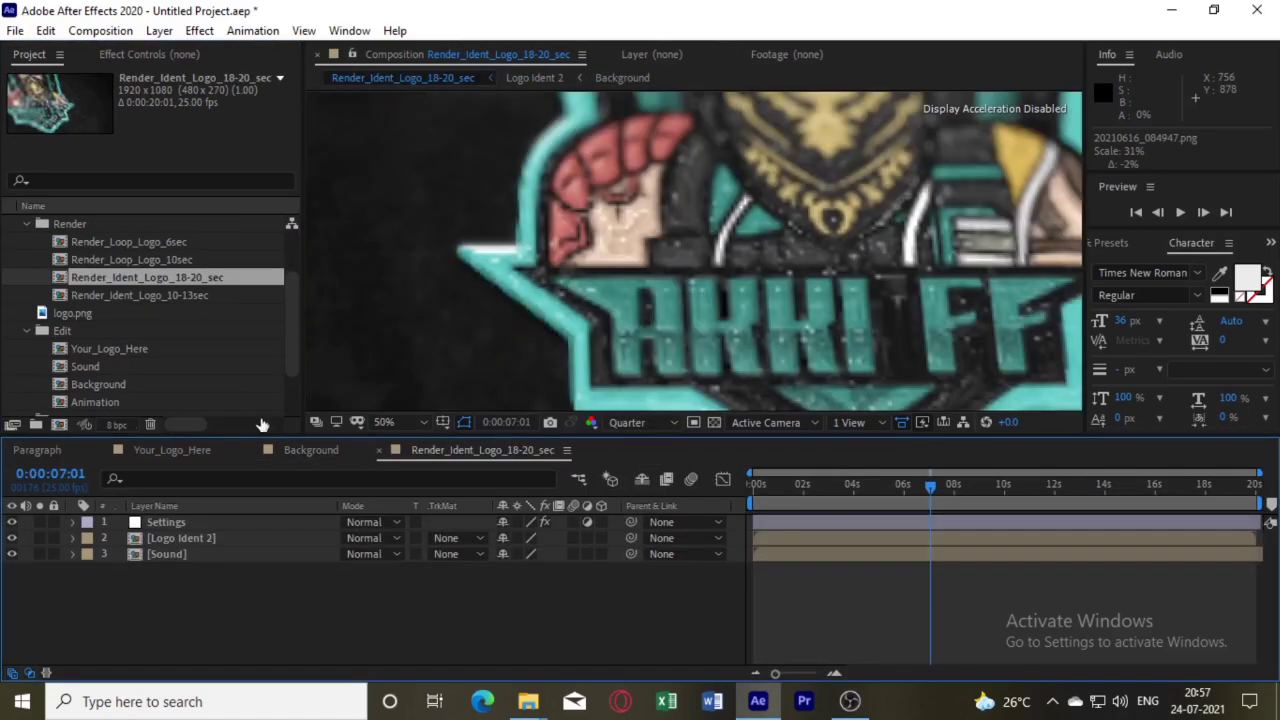
scroll(619, 327, down, 2)
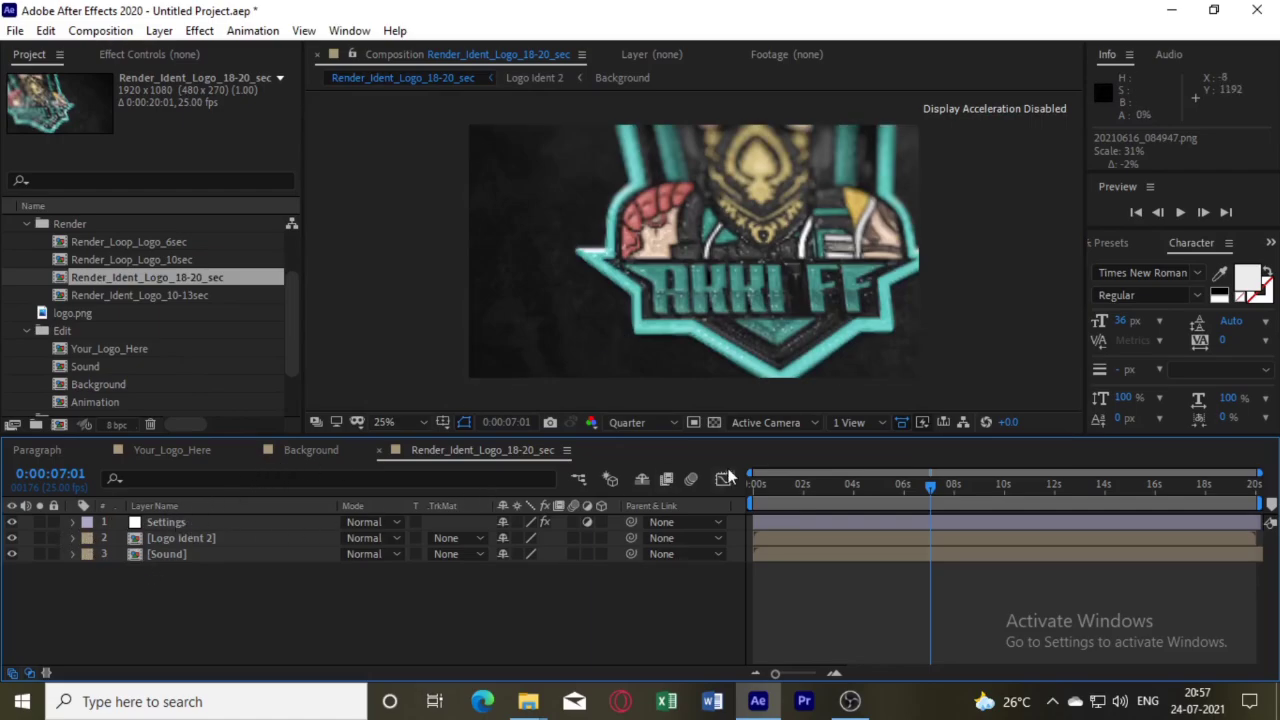
click(72, 538)
click(72, 539)
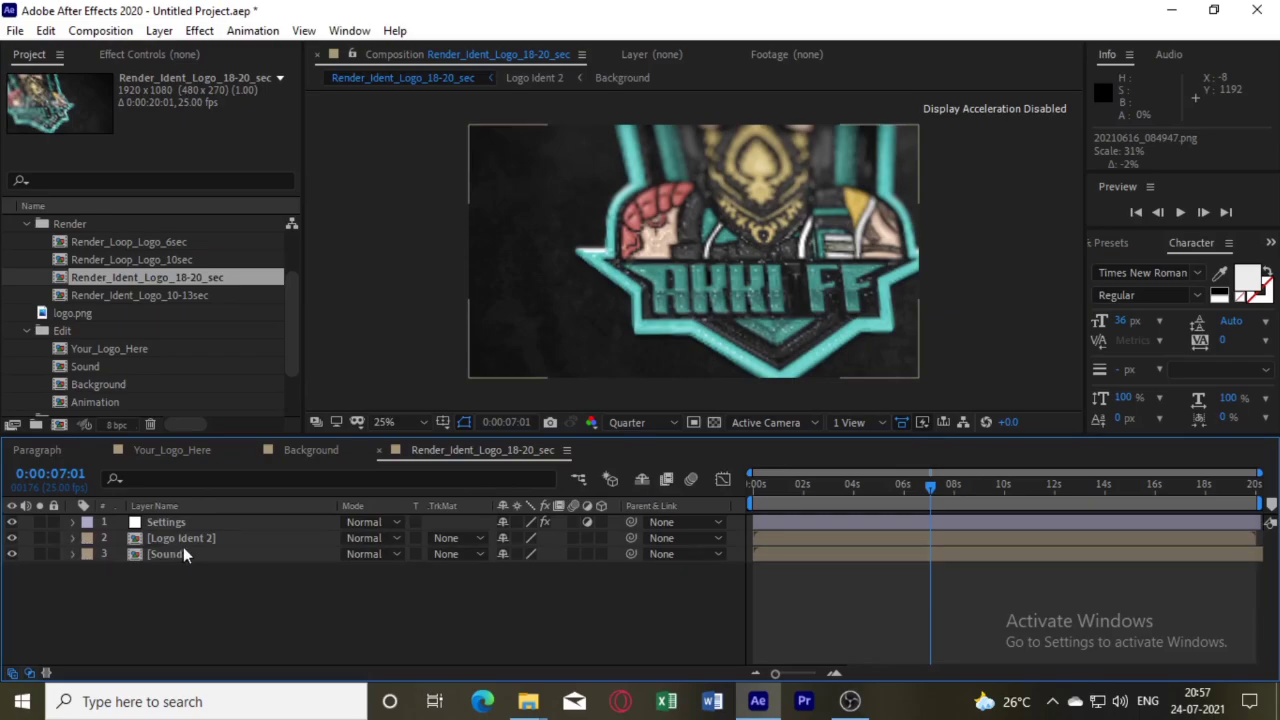
double_click(186, 537)
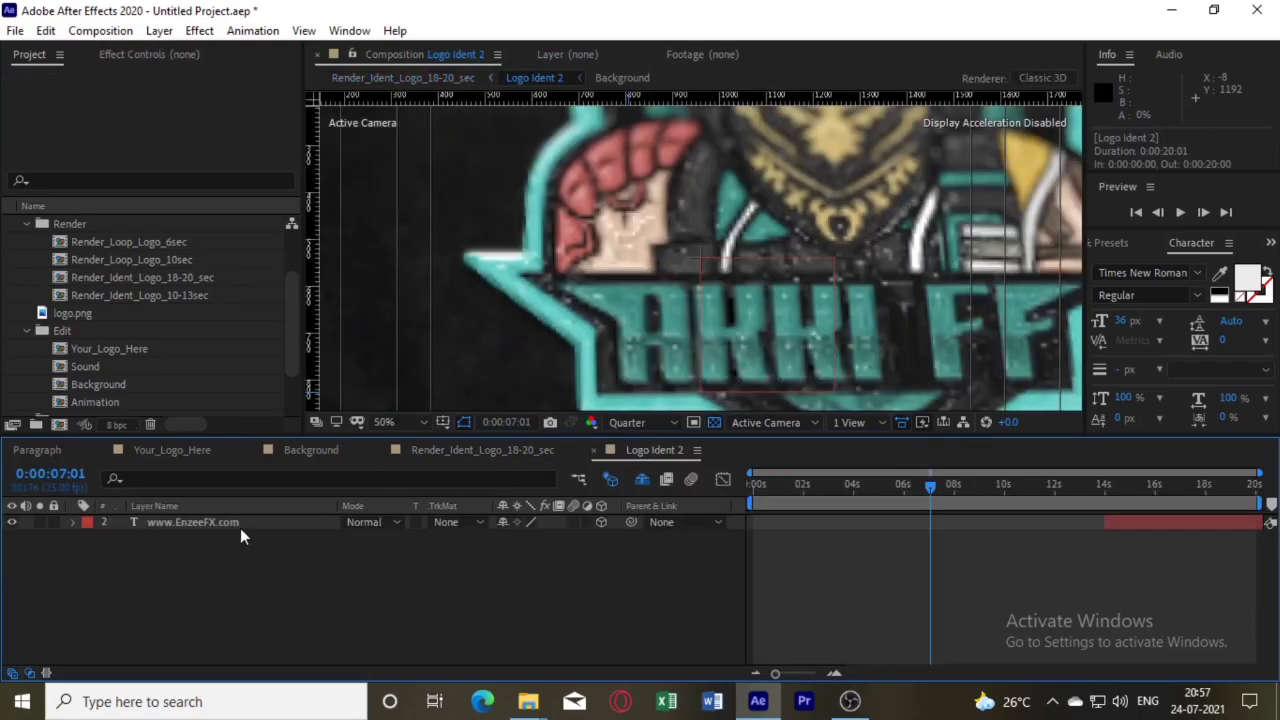
click(240, 530)
key(Delete)
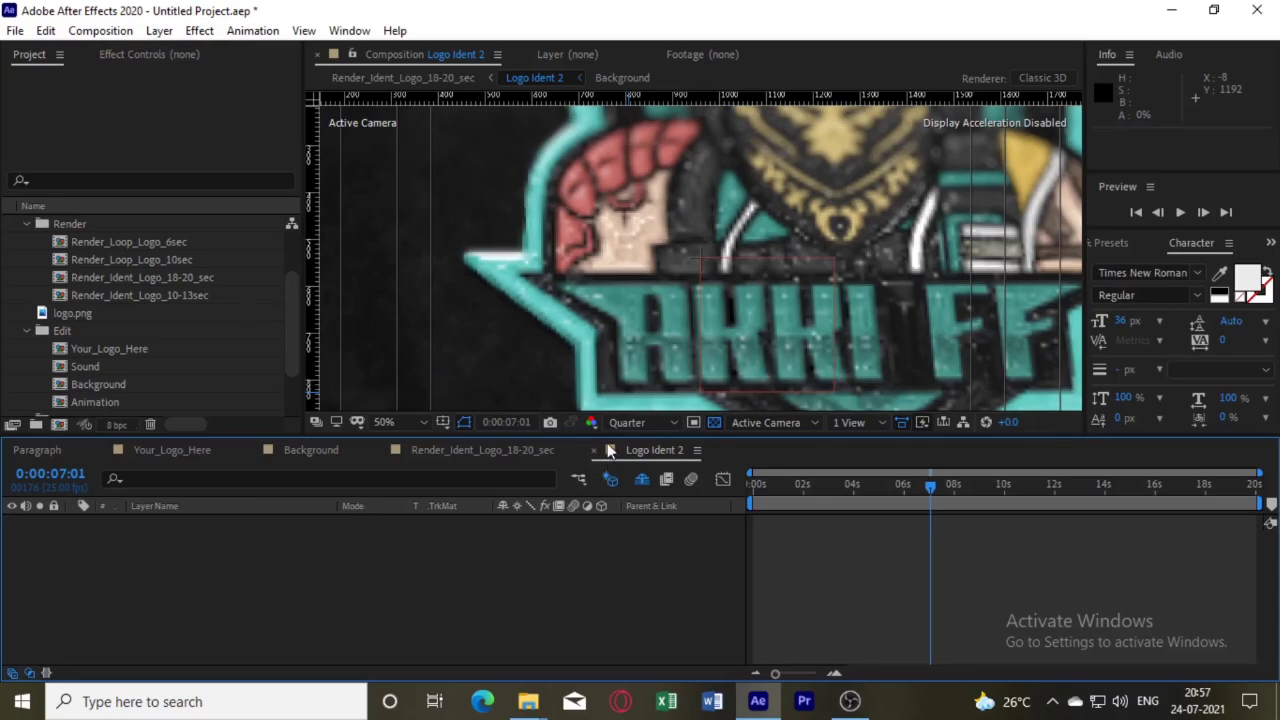
Step: Close Logo Ident 2, set preview to Full, and check the intro's start and 18-second mark
click(597, 450)
click(645, 422)
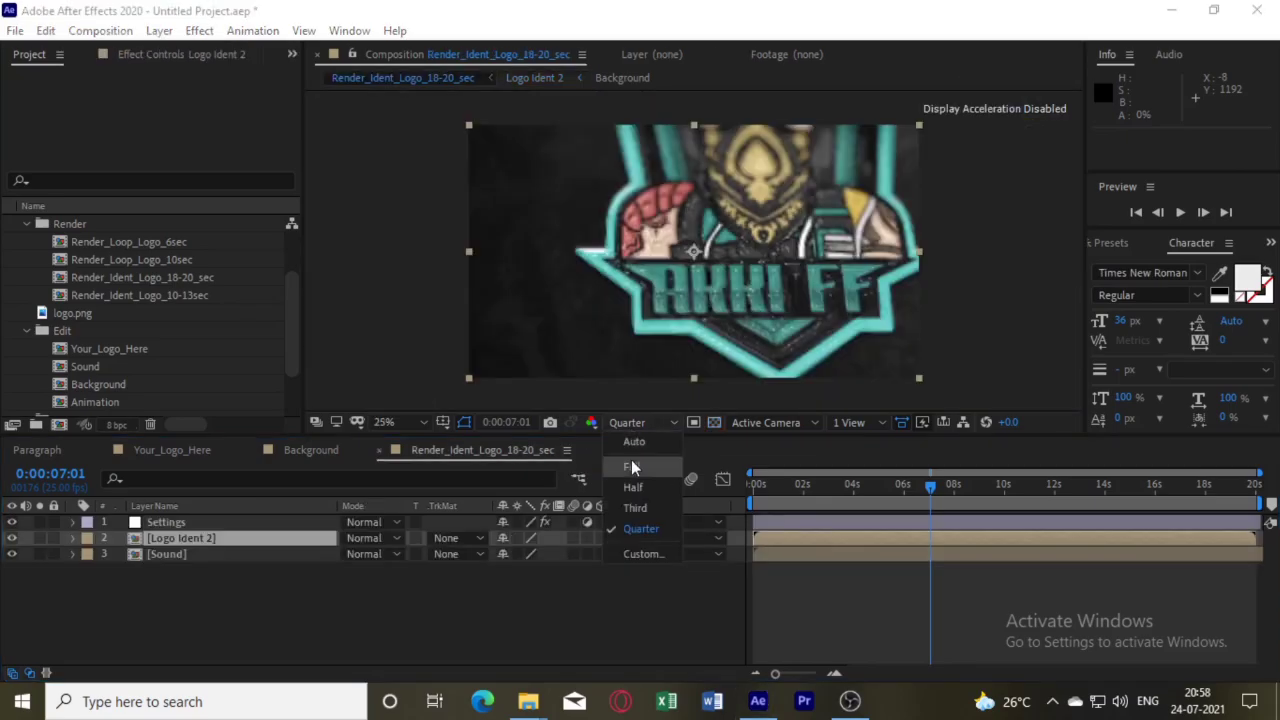
click(632, 466)
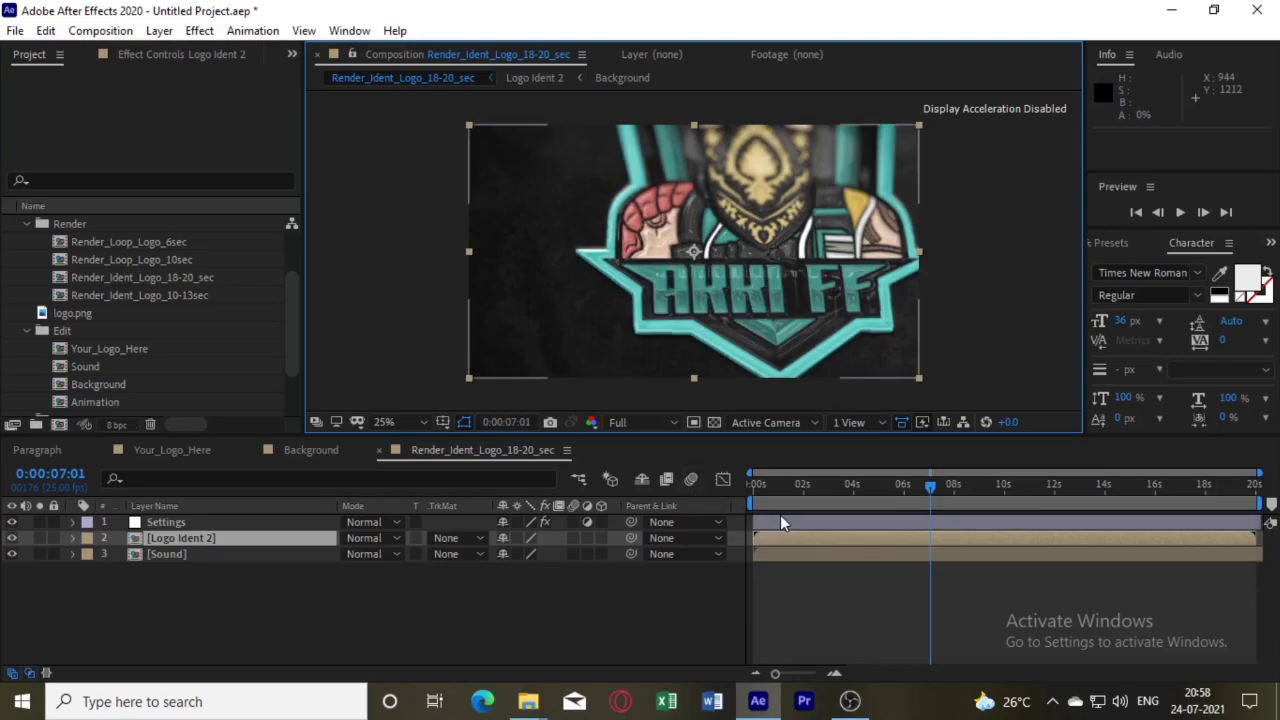
key(Home)
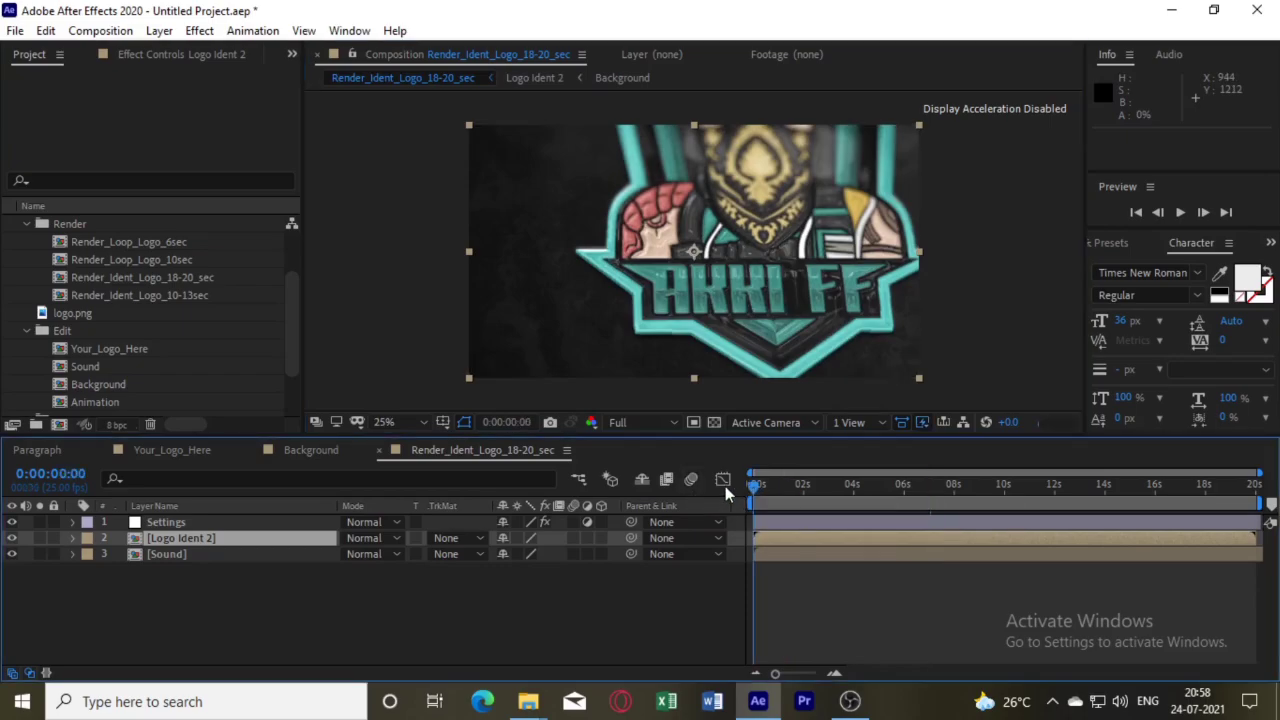
click(1230, 486)
click(1204, 494)
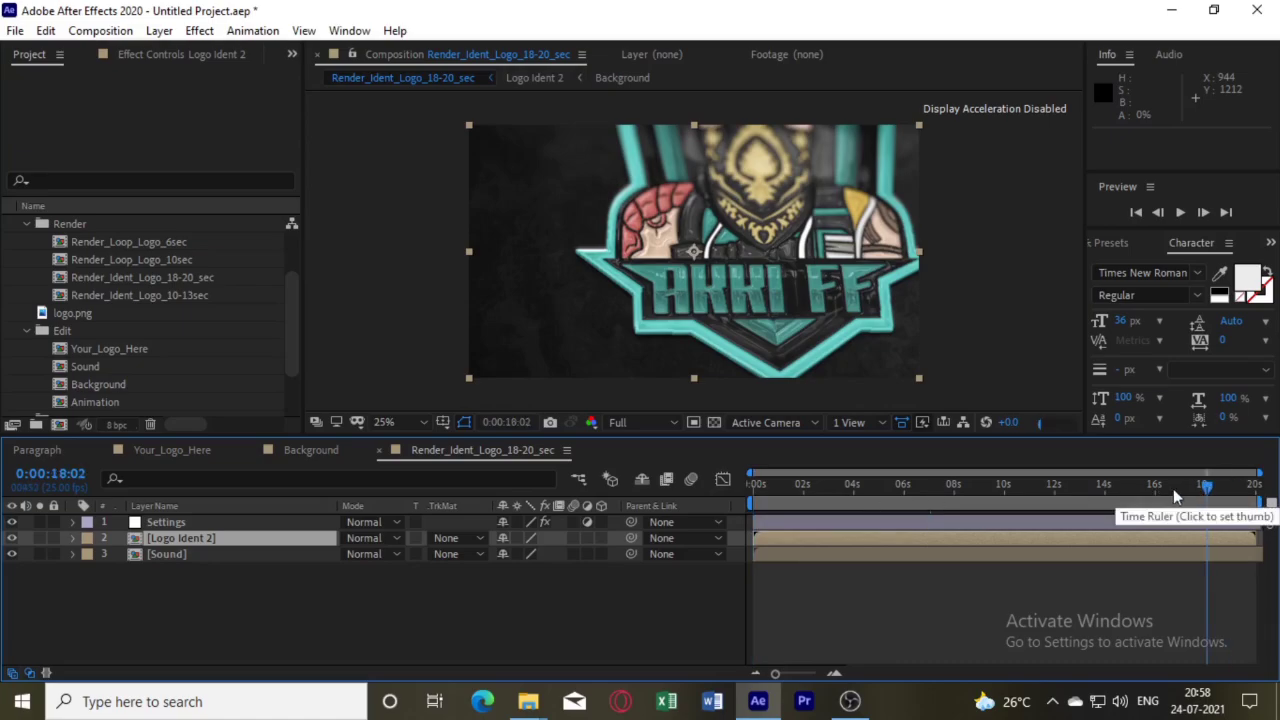
Step: Review frames near 15 s and 0:00:10:15, then restore Full resolution and rewind
key(ctrl+shift+alt+j)
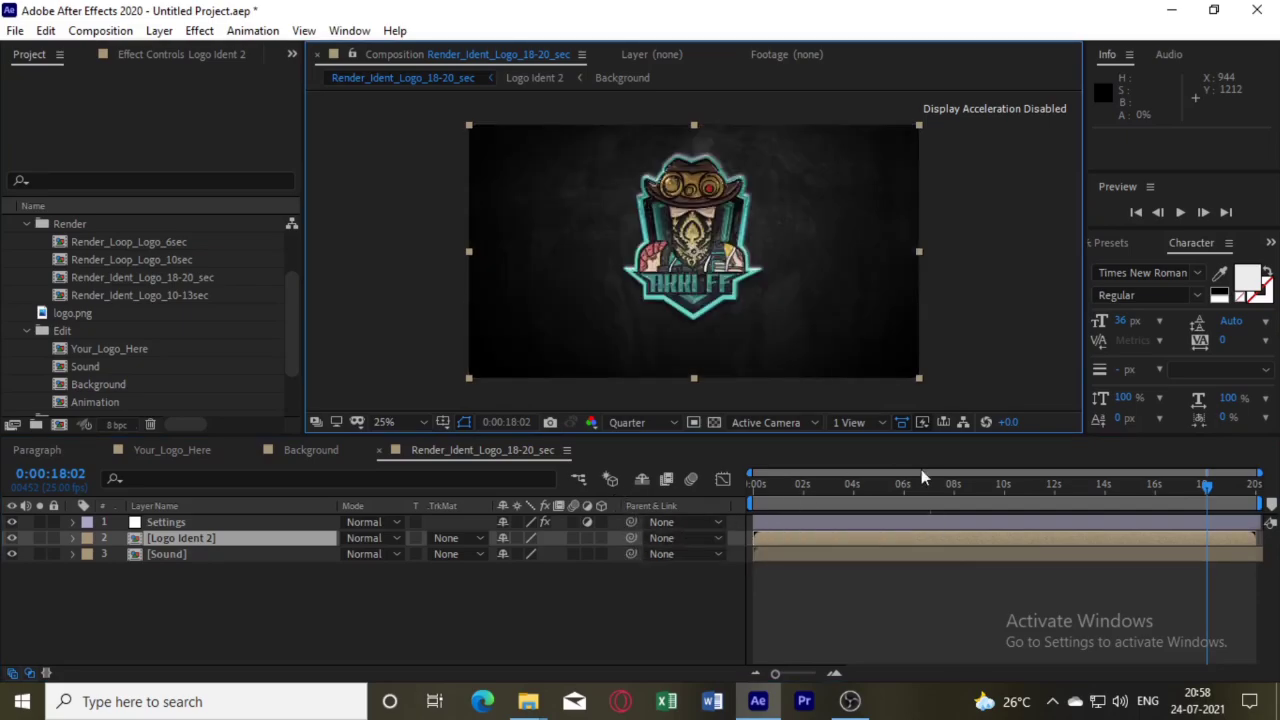
click(1139, 480)
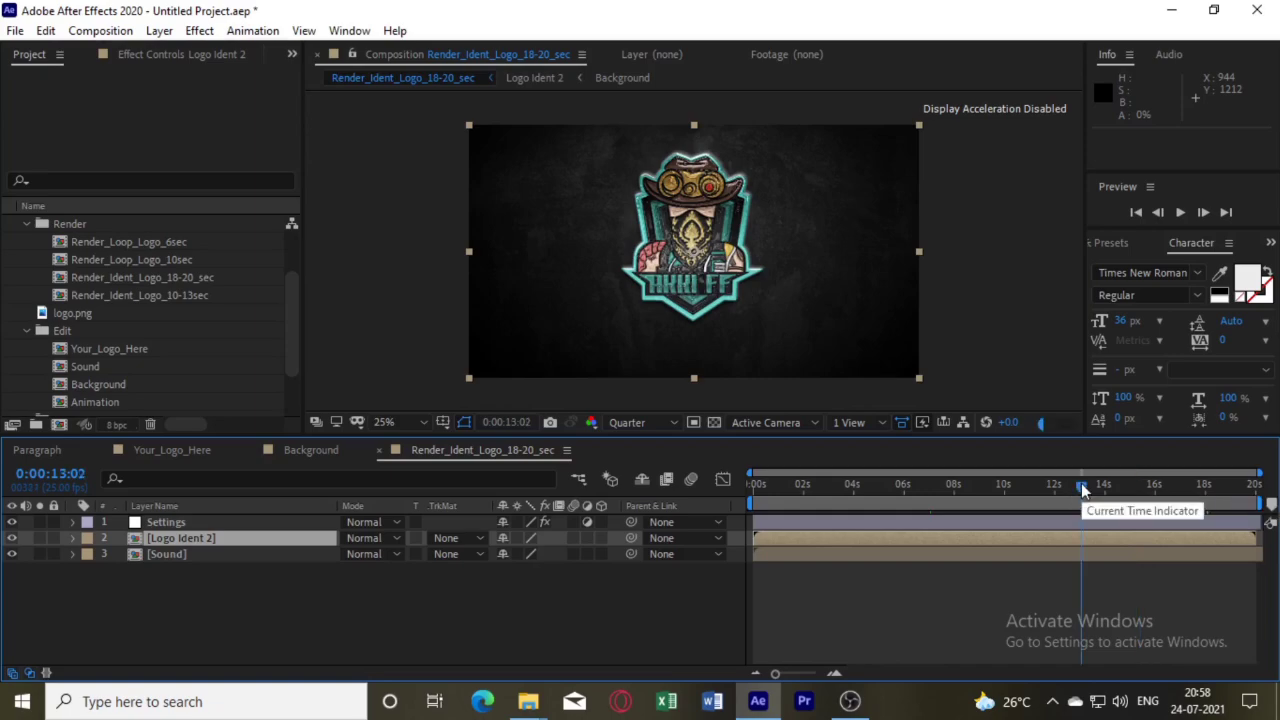
drag(1065, 485, 1020, 487)
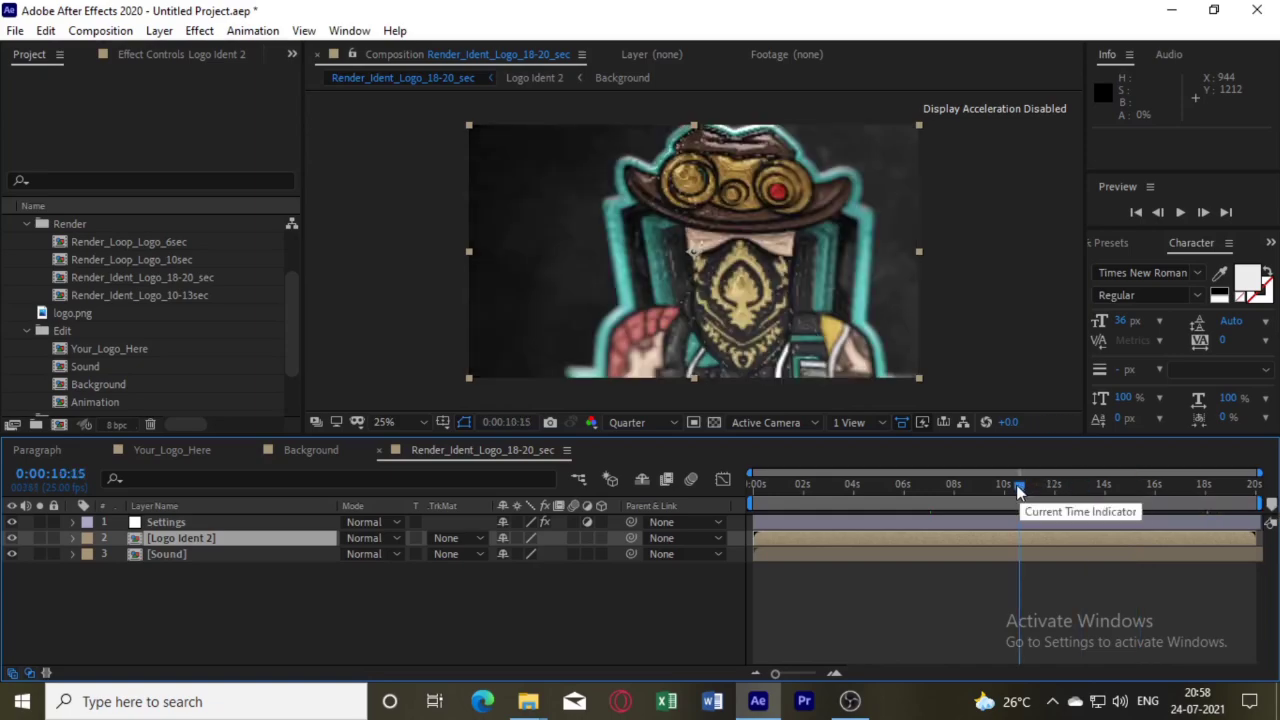
click(640, 422)
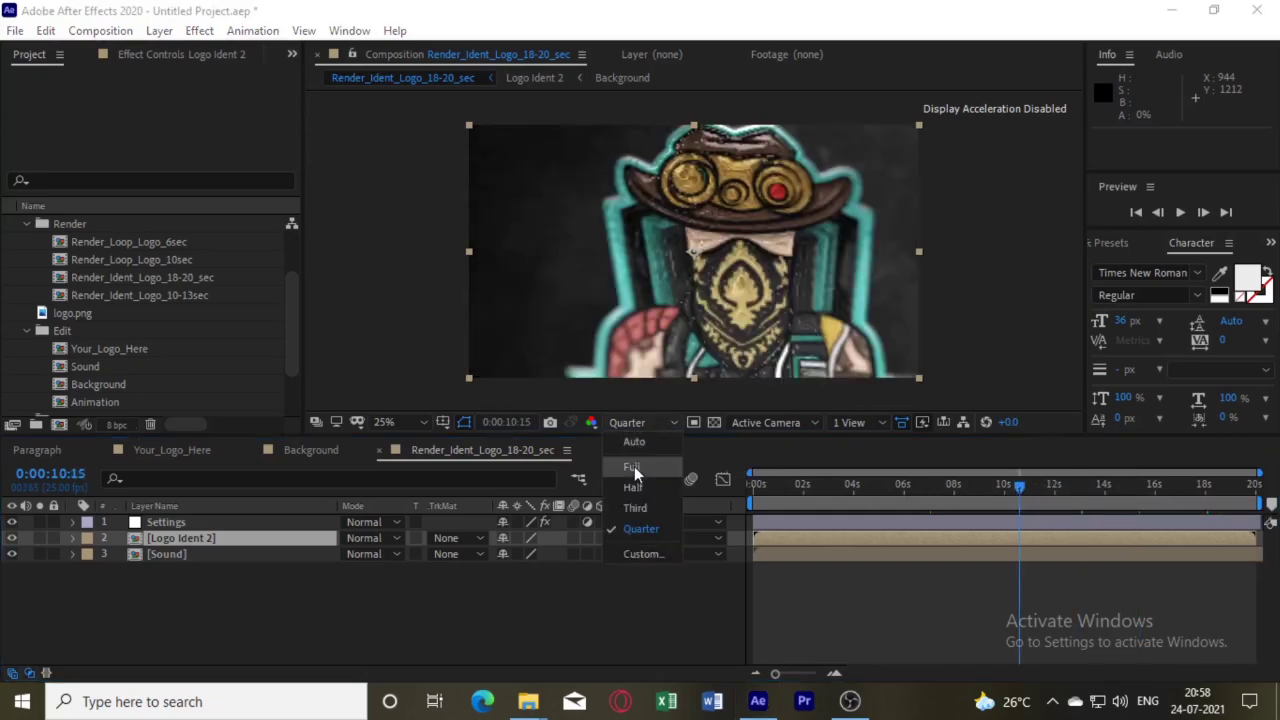
click(634, 467)
drag(766, 484, 710, 485)
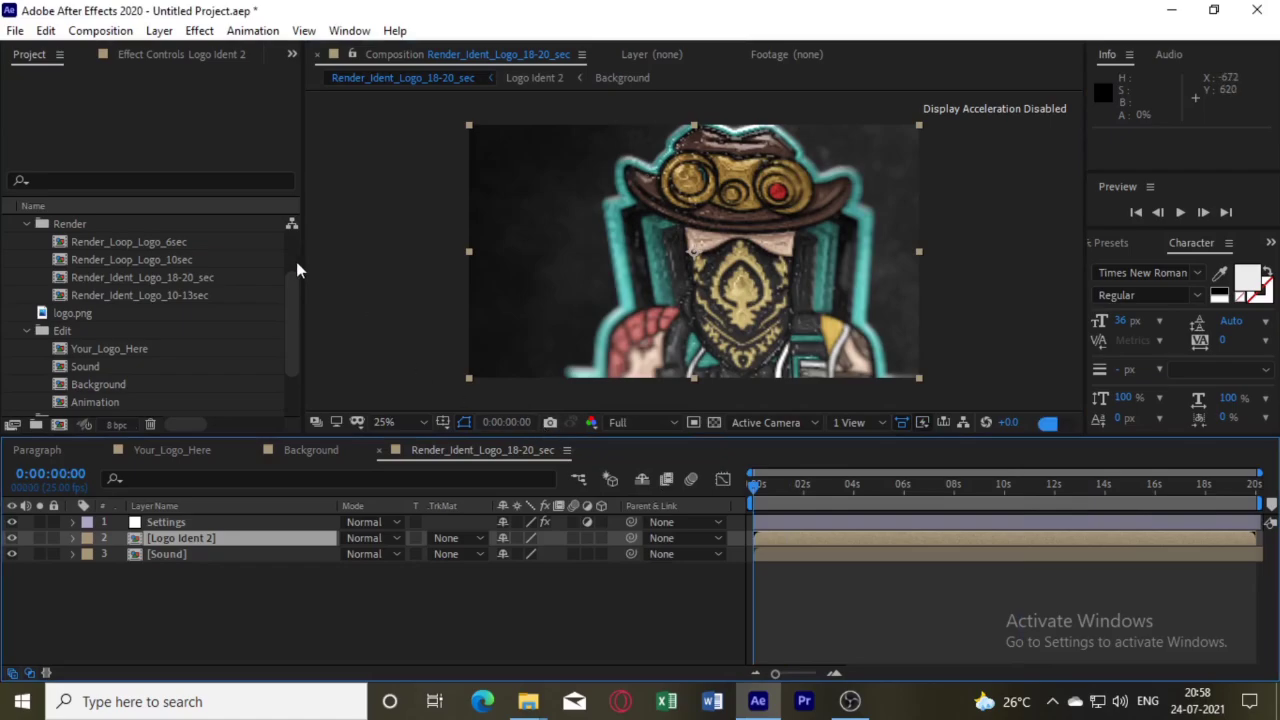
Step: Add Render_Ident_Logo_18-20_sec to the Render Queue via File > Export
click(15, 30)
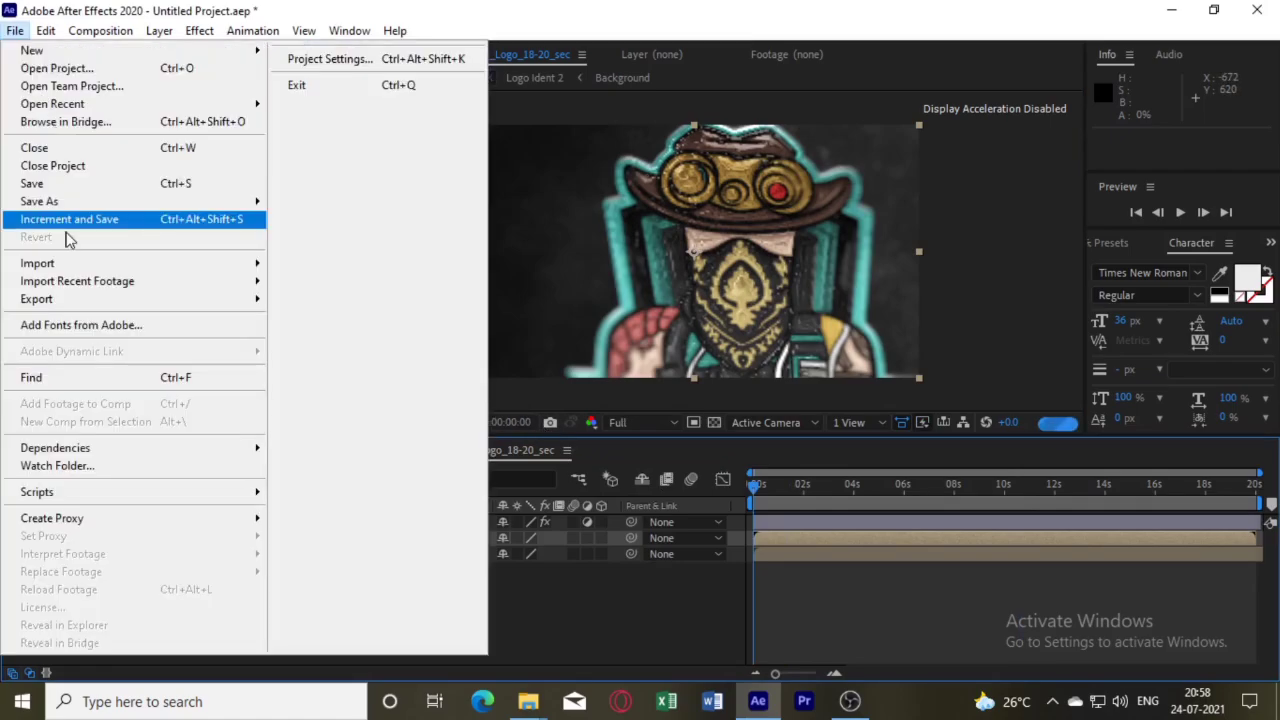
mouse_move(60, 302)
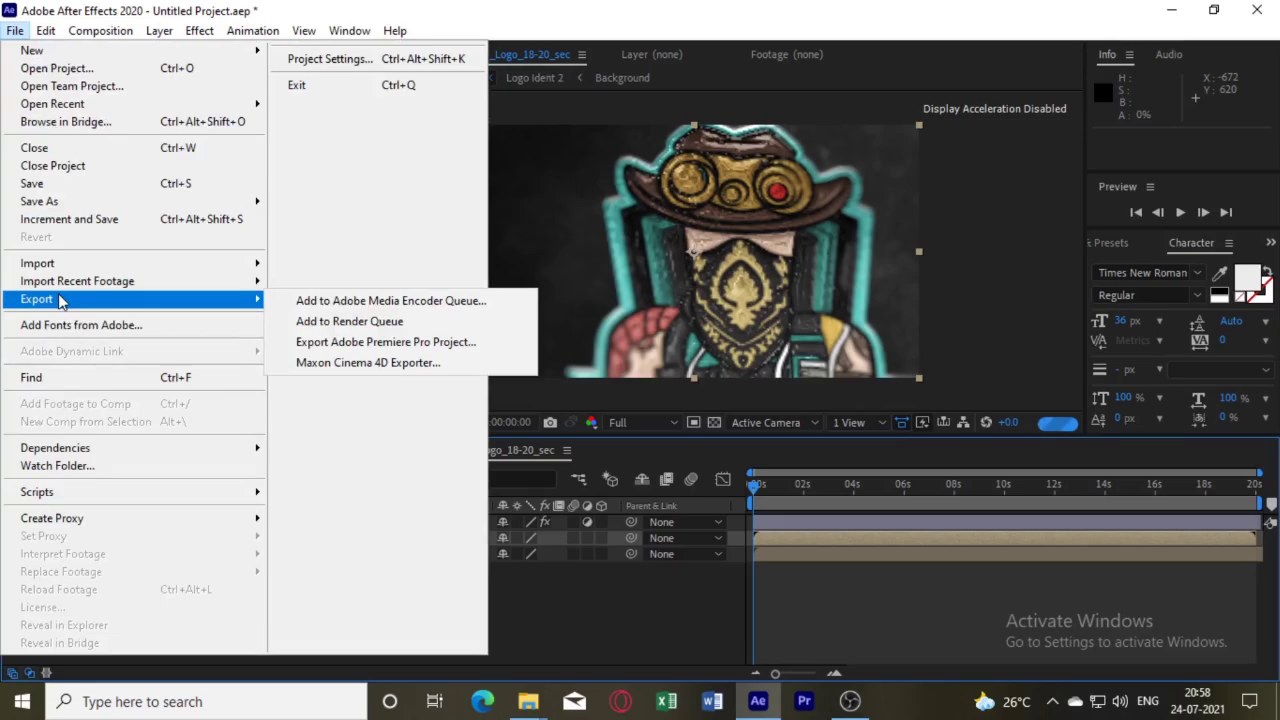
click(349, 321)
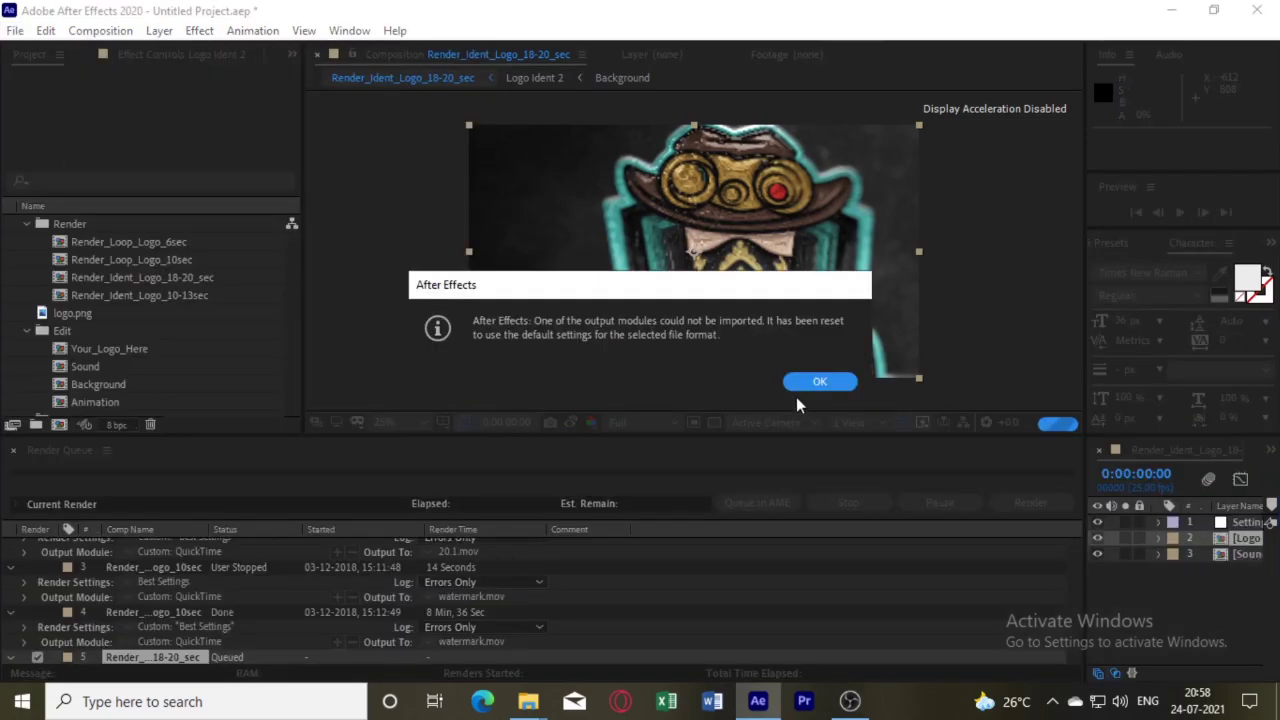
Step: Dismiss the output-module reset warning and delete the three old items from the Render Queue
click(805, 384)
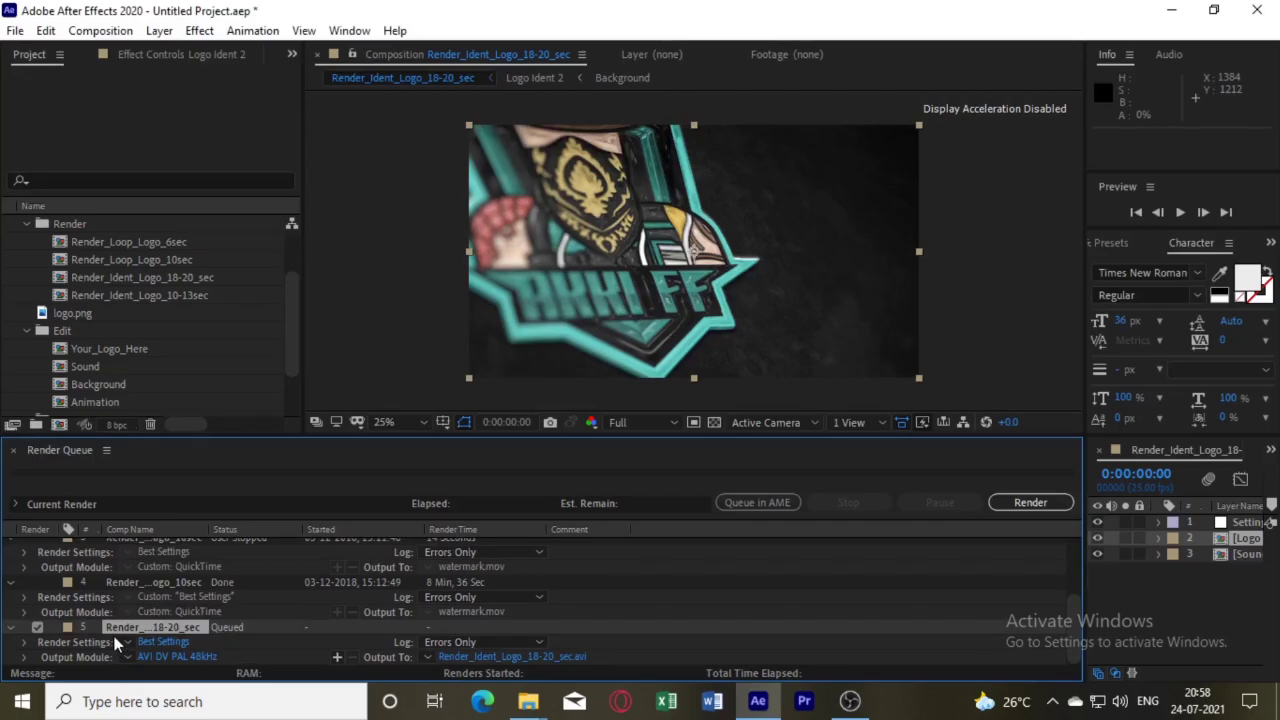
scroll(176, 623, up, 3)
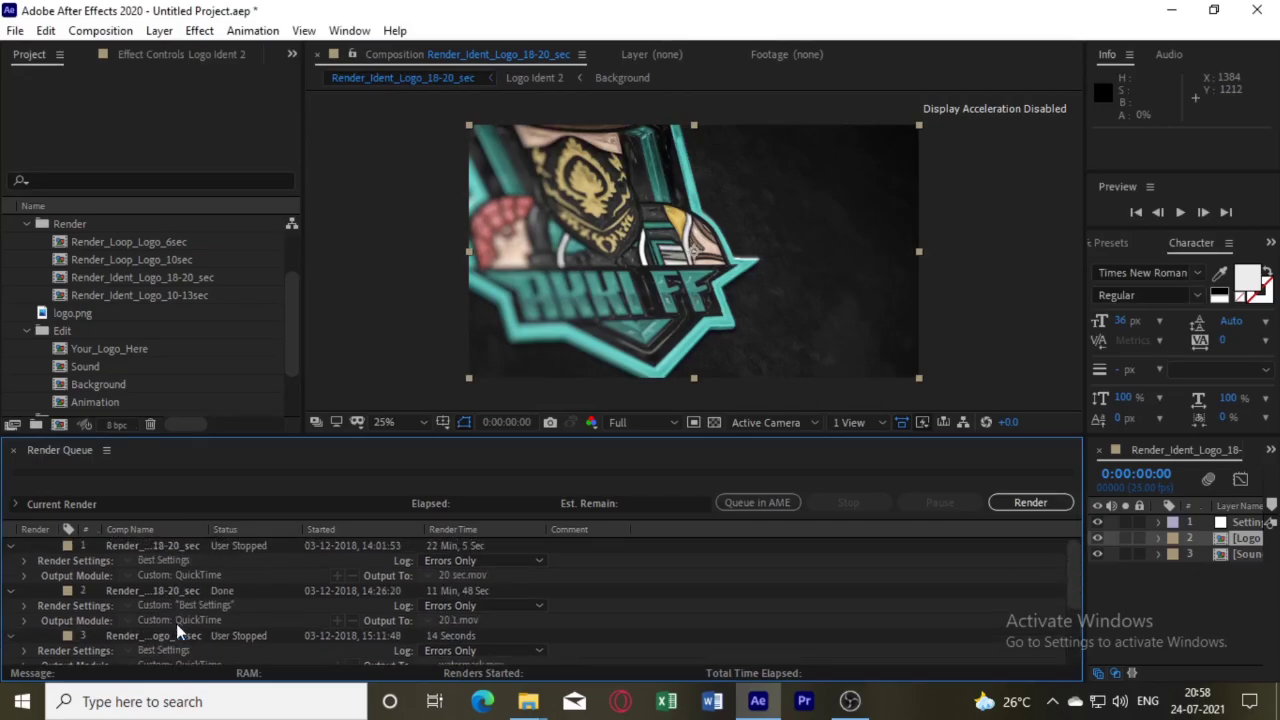
scroll(176, 623, down, 3)
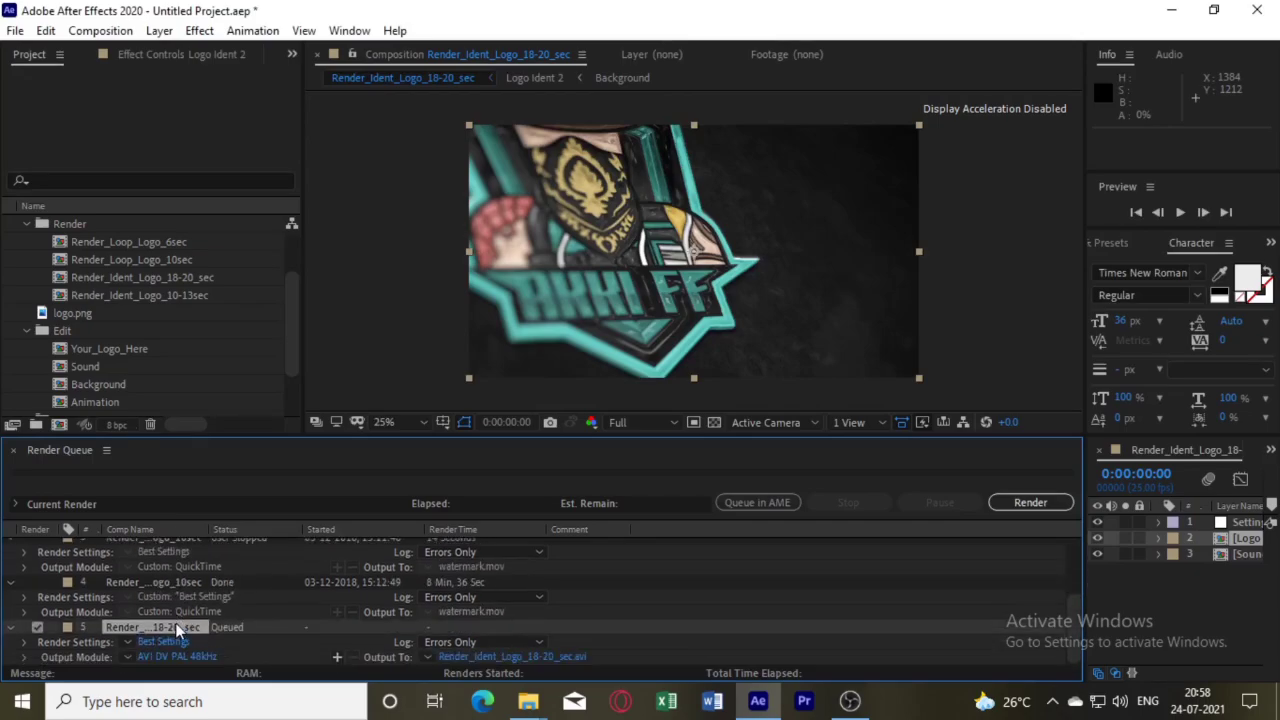
click(126, 578)
key(Delete)
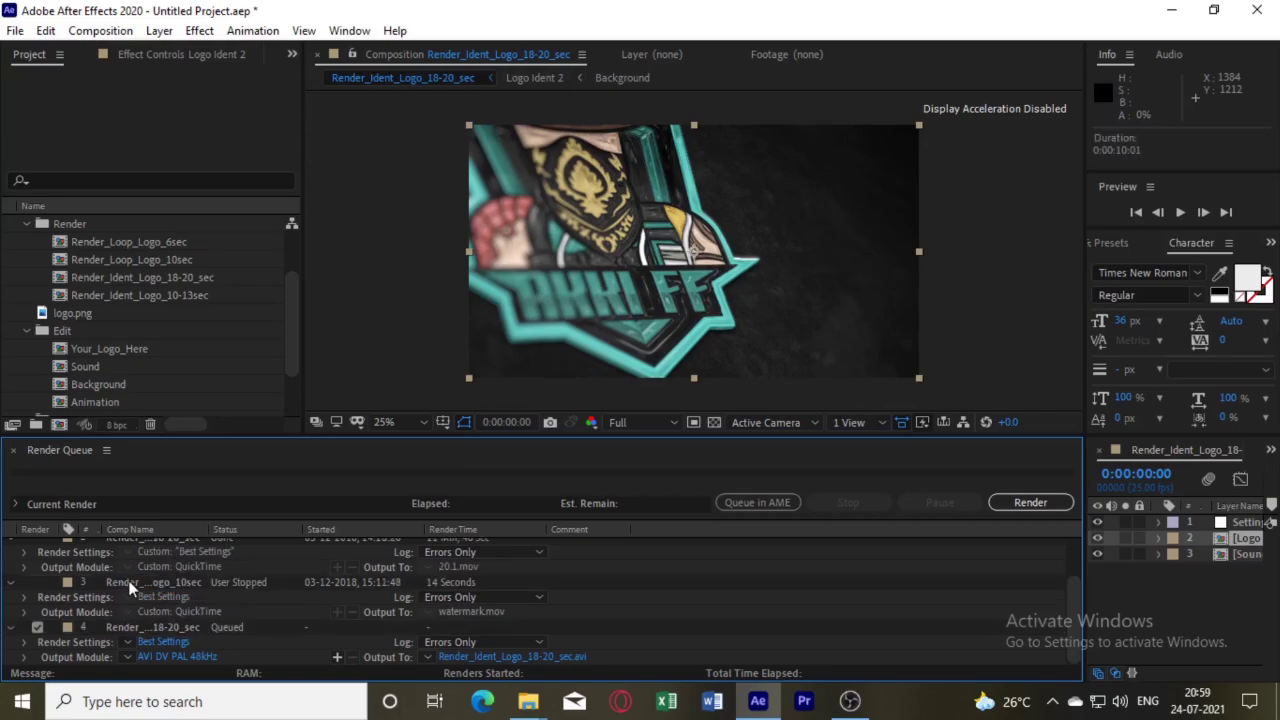
click(134, 582)
key(Delete)
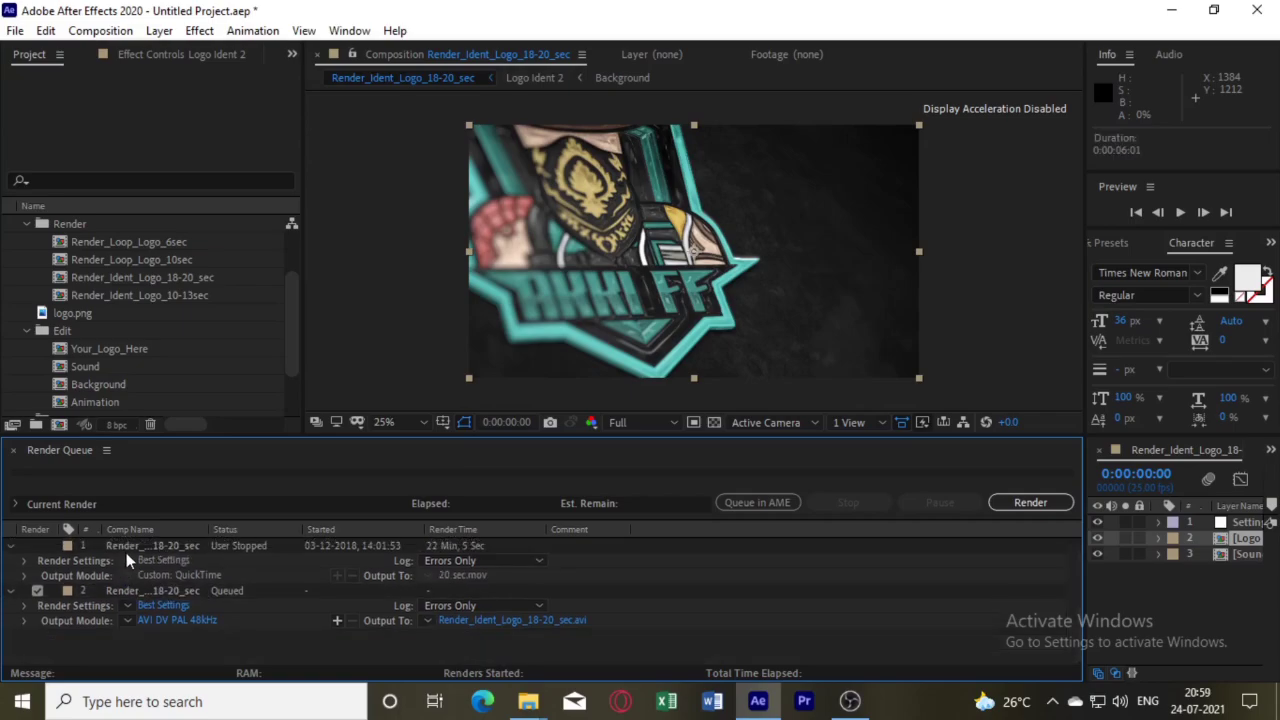
click(127, 545)
key(Delete)
Step: Render Render_Ident_Logo_18-20_sec.avi with the Untitled 1 output module, keeping the save location
click(124, 575)
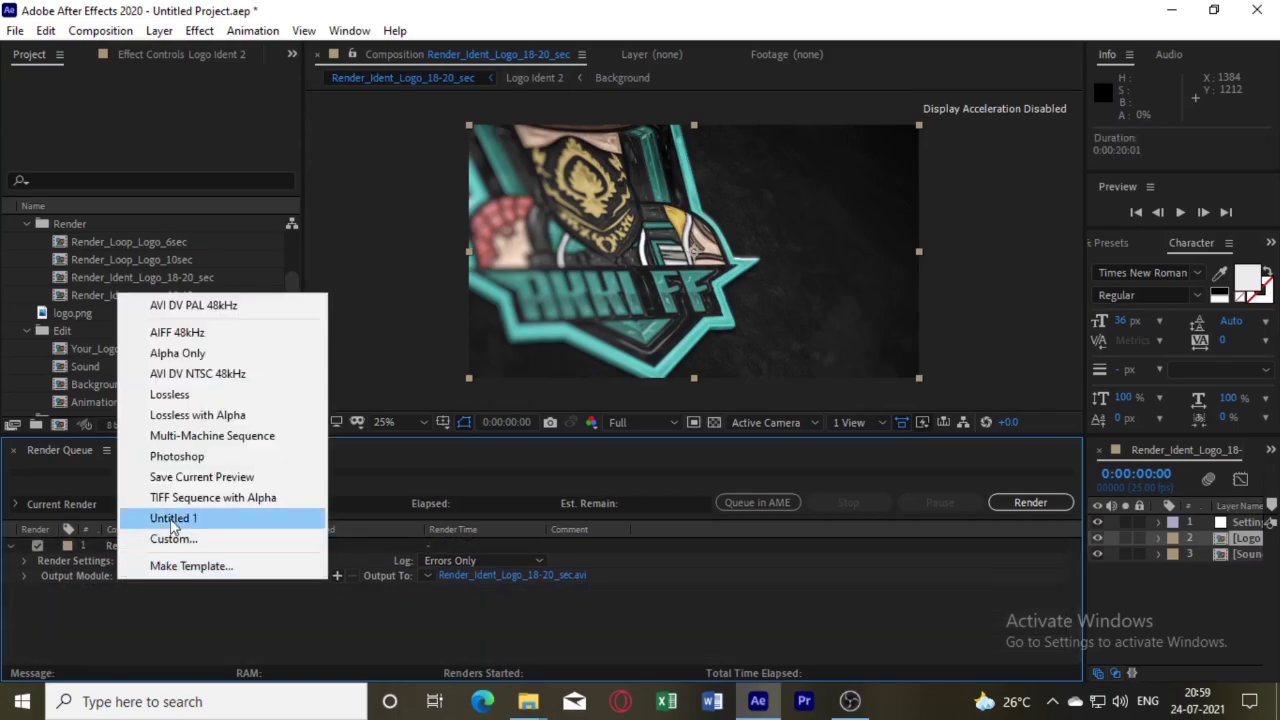
click(173, 520)
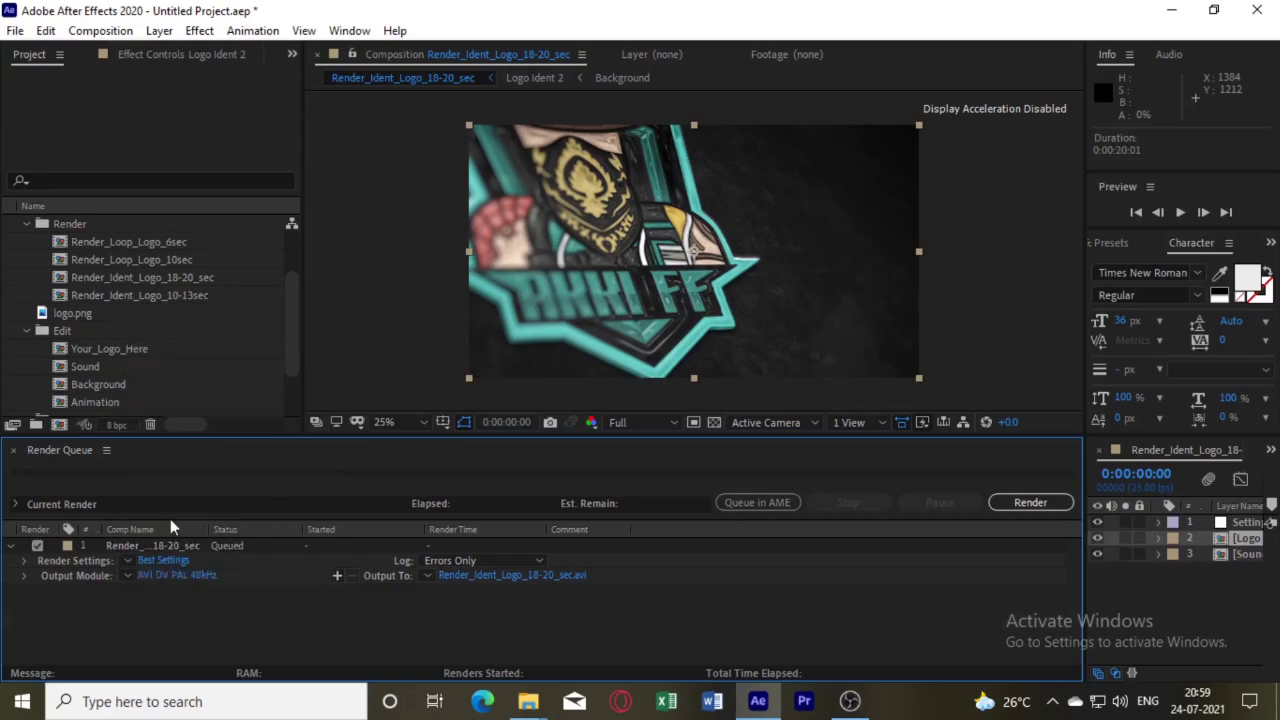
click(491, 574)
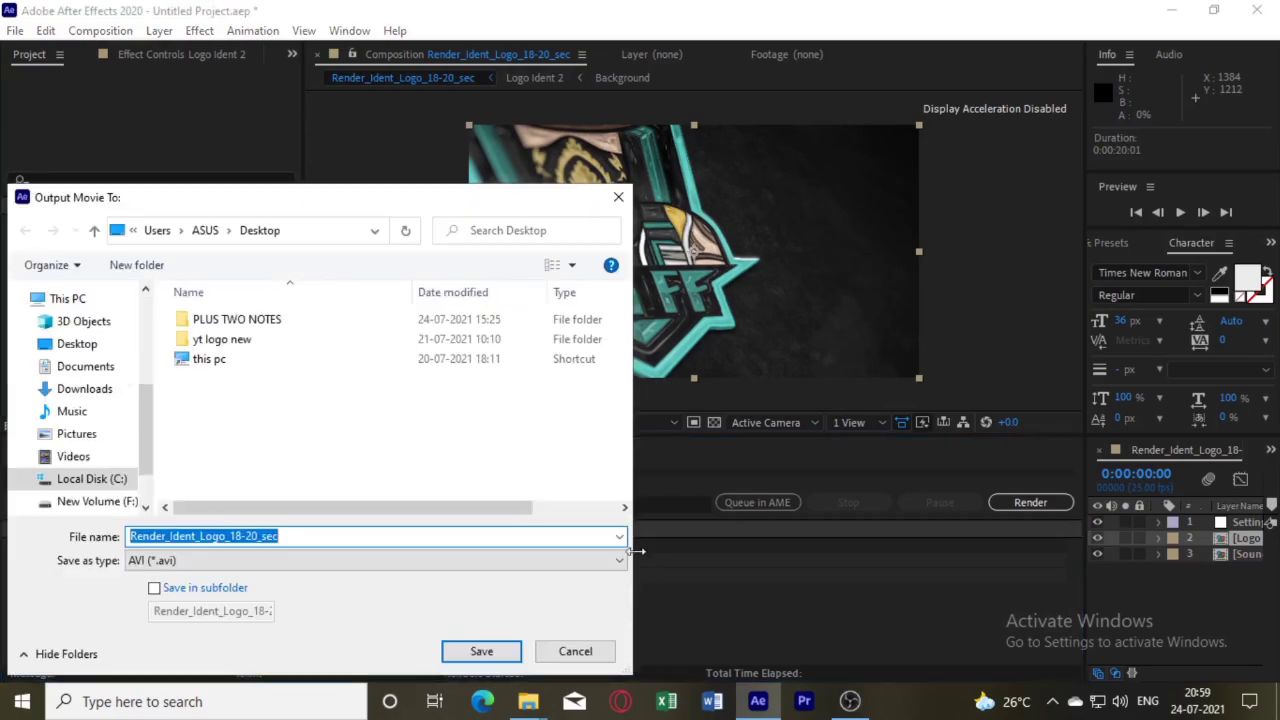
click(573, 651)
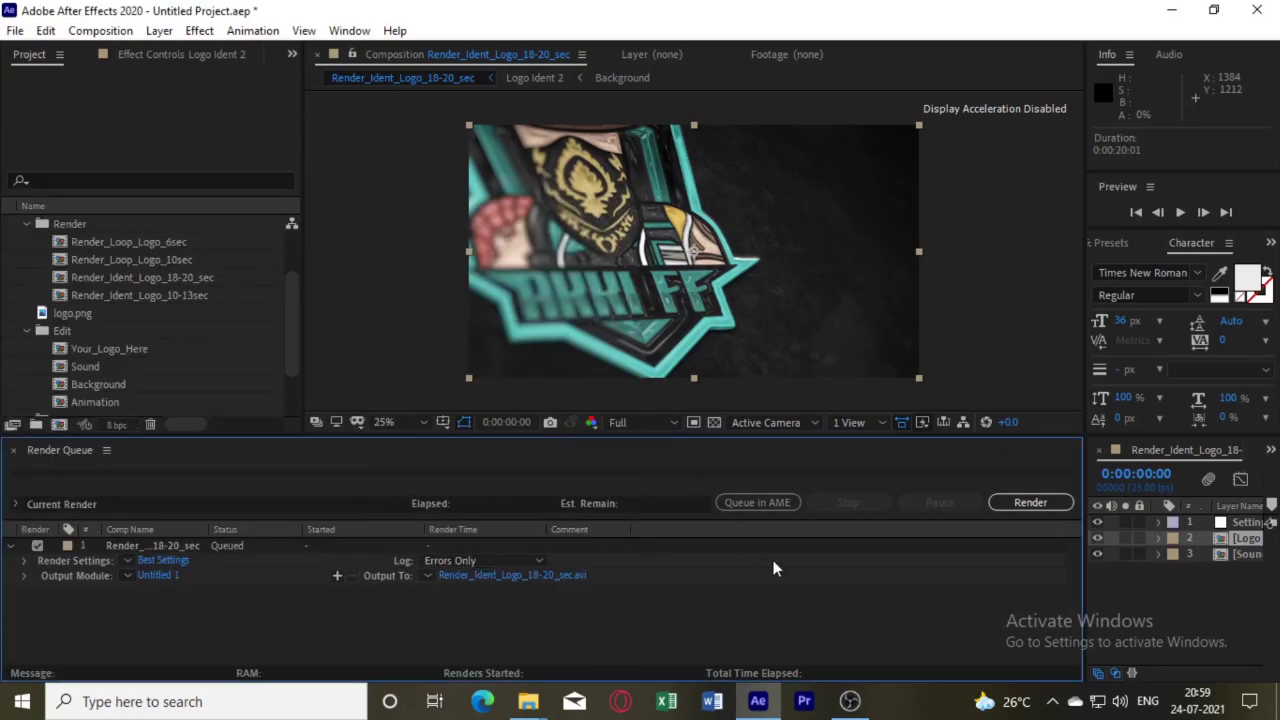
click(1033, 503)
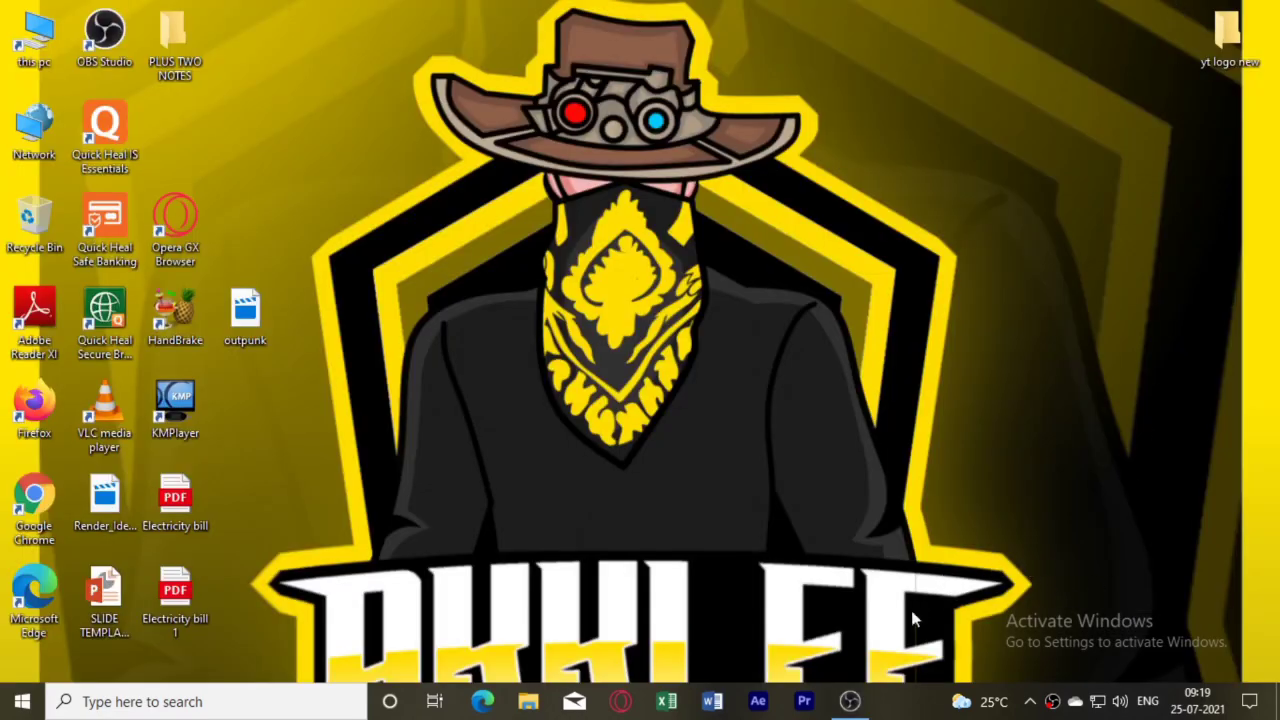
Step: Launch Premiere Pro 2021 from the taskbar
click(803, 700)
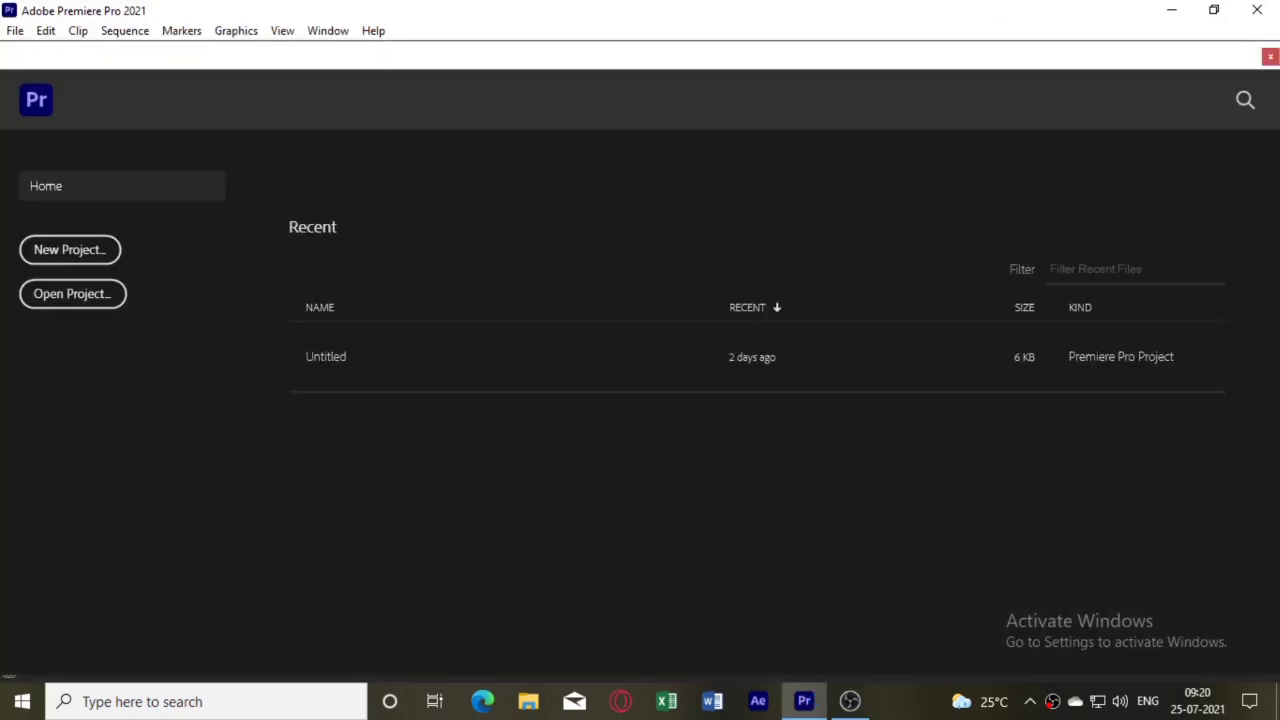
Step: Create a new Untitled project with default settings, overwriting the existing one
click(1270, 57)
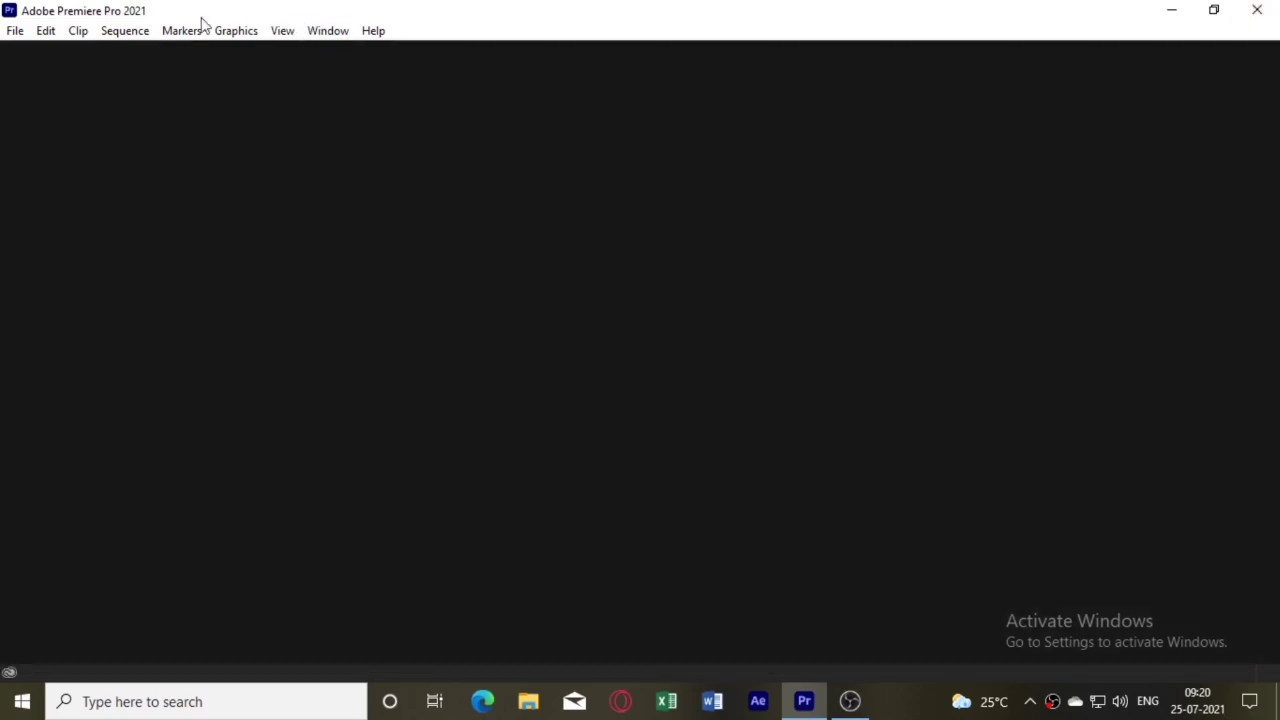
click(22, 32)
mouse_move(40, 52)
click(325, 52)
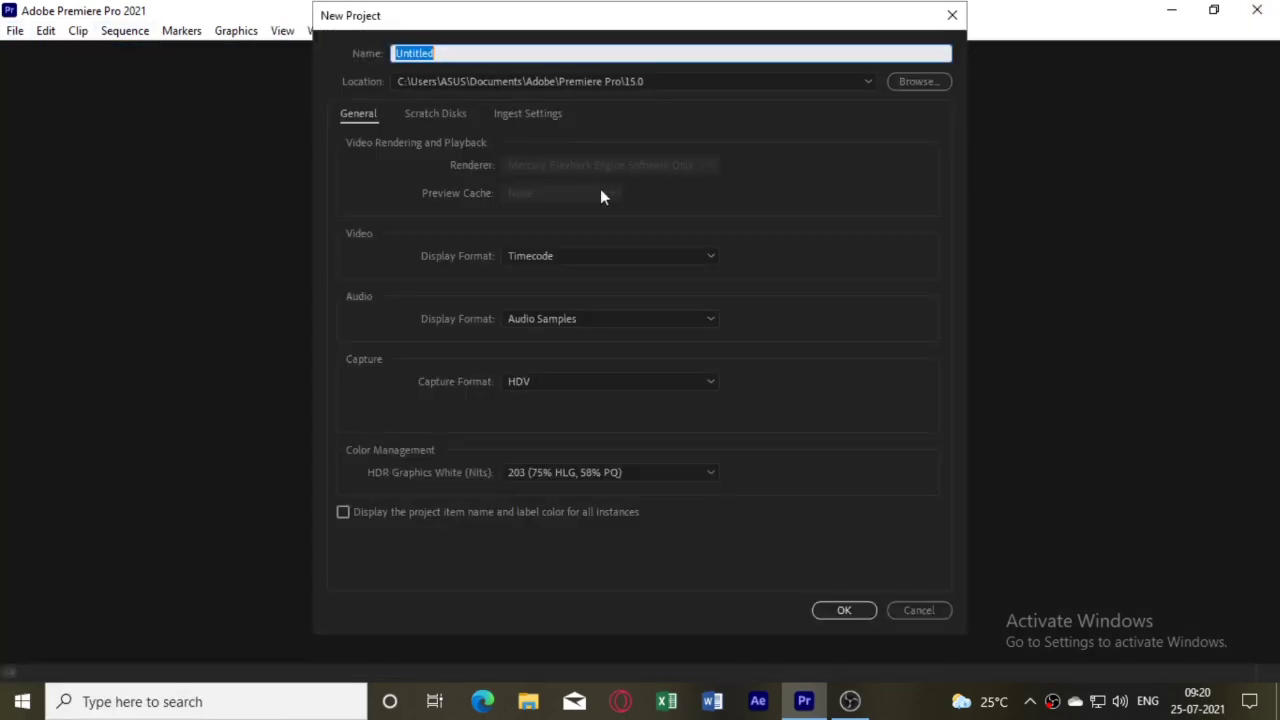
click(814, 611)
click(700, 350)
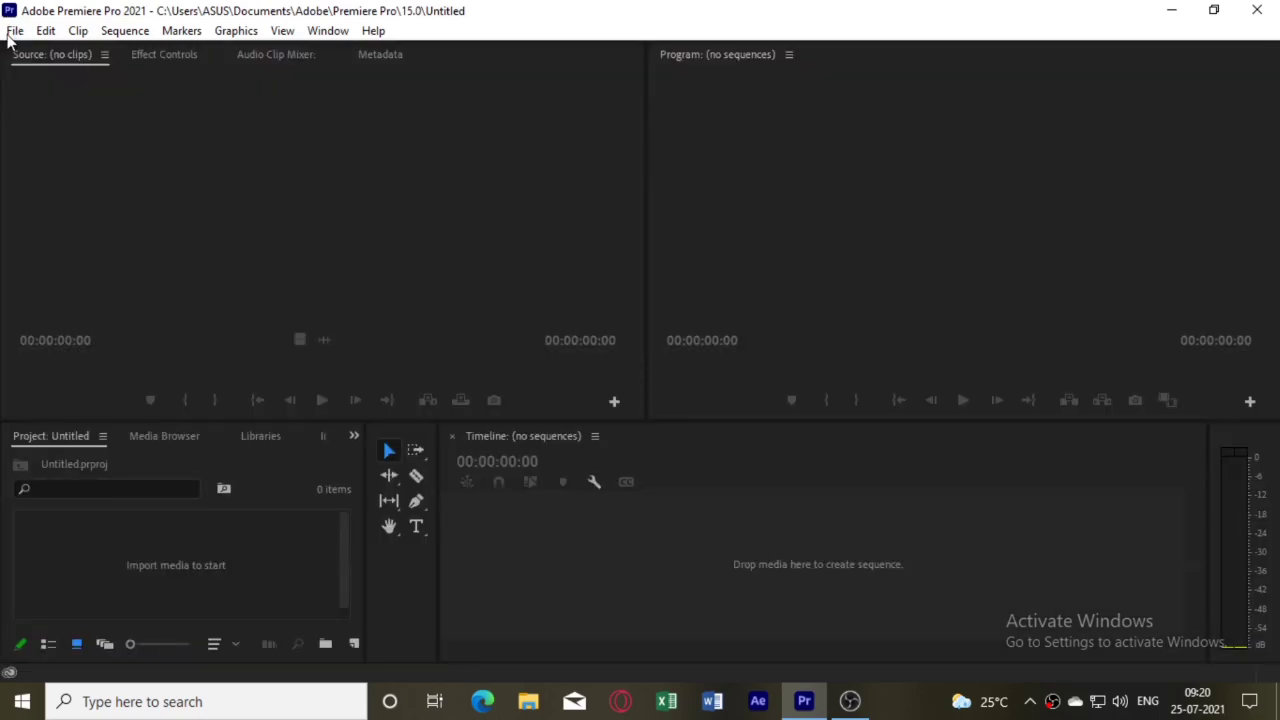
Step: Import the rendered Render_Ident_Logo_18-20_sec video into the project
click(8, 35)
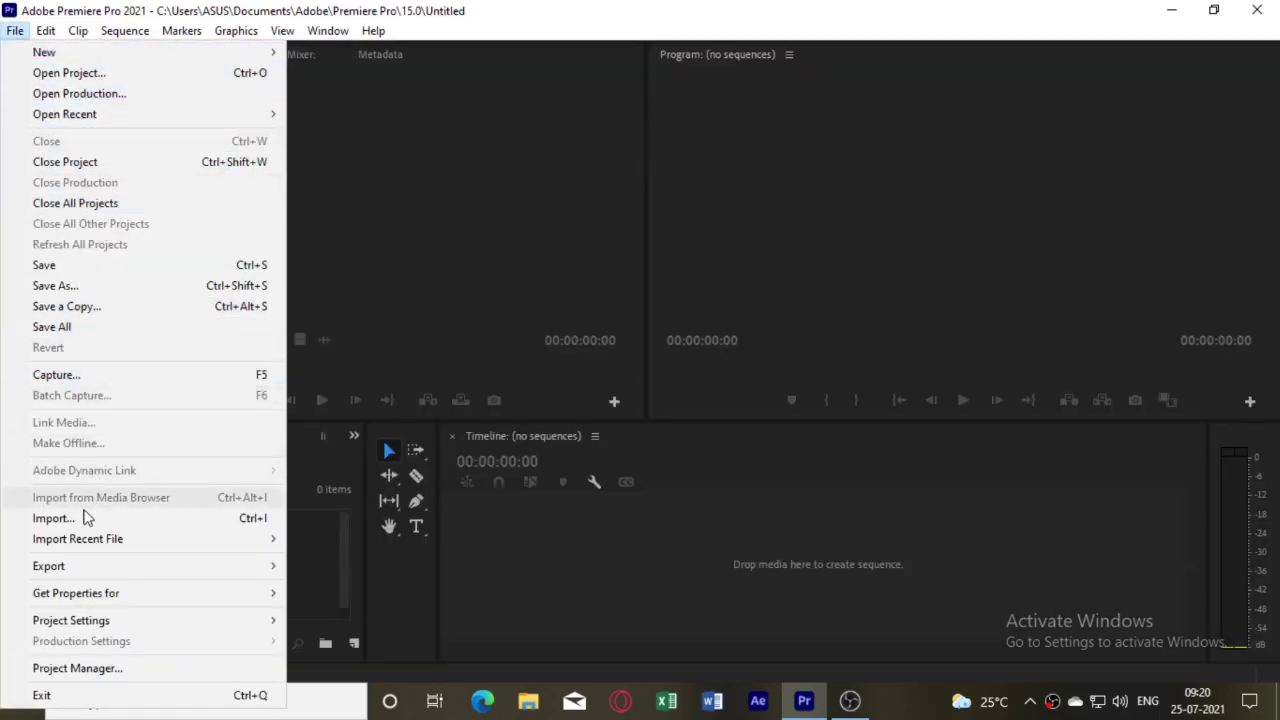
click(83, 497)
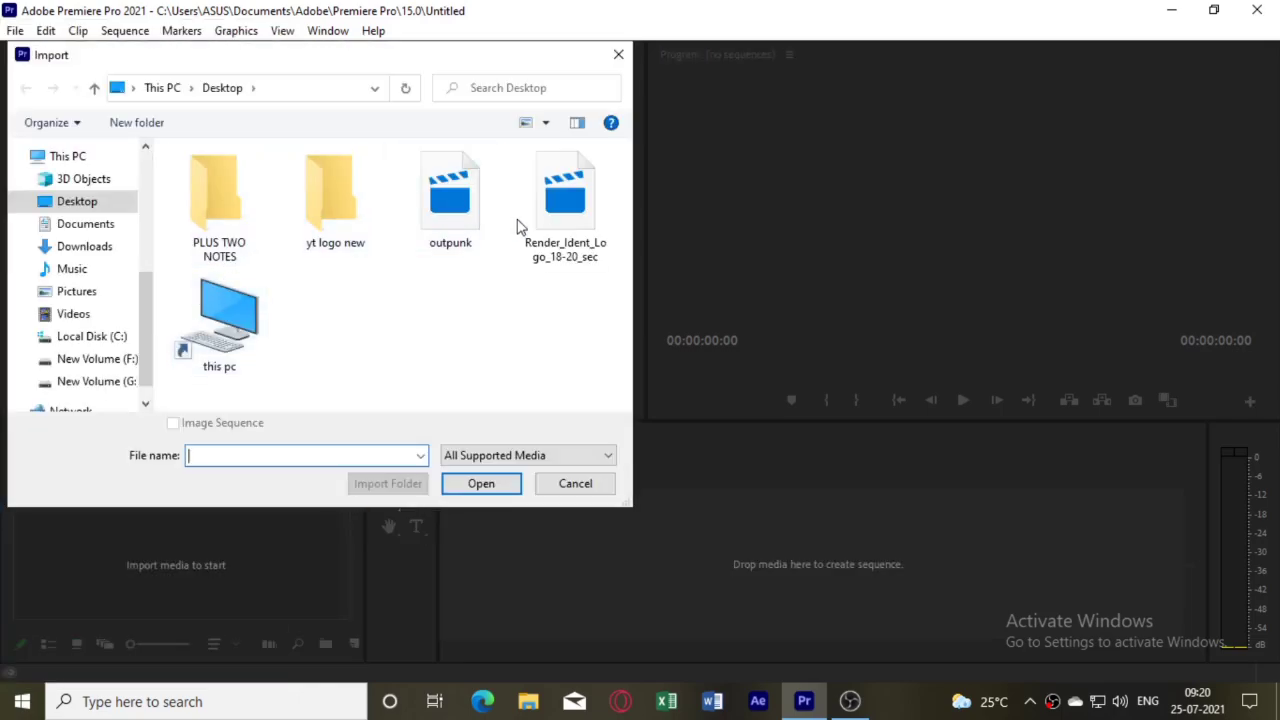
click(525, 230)
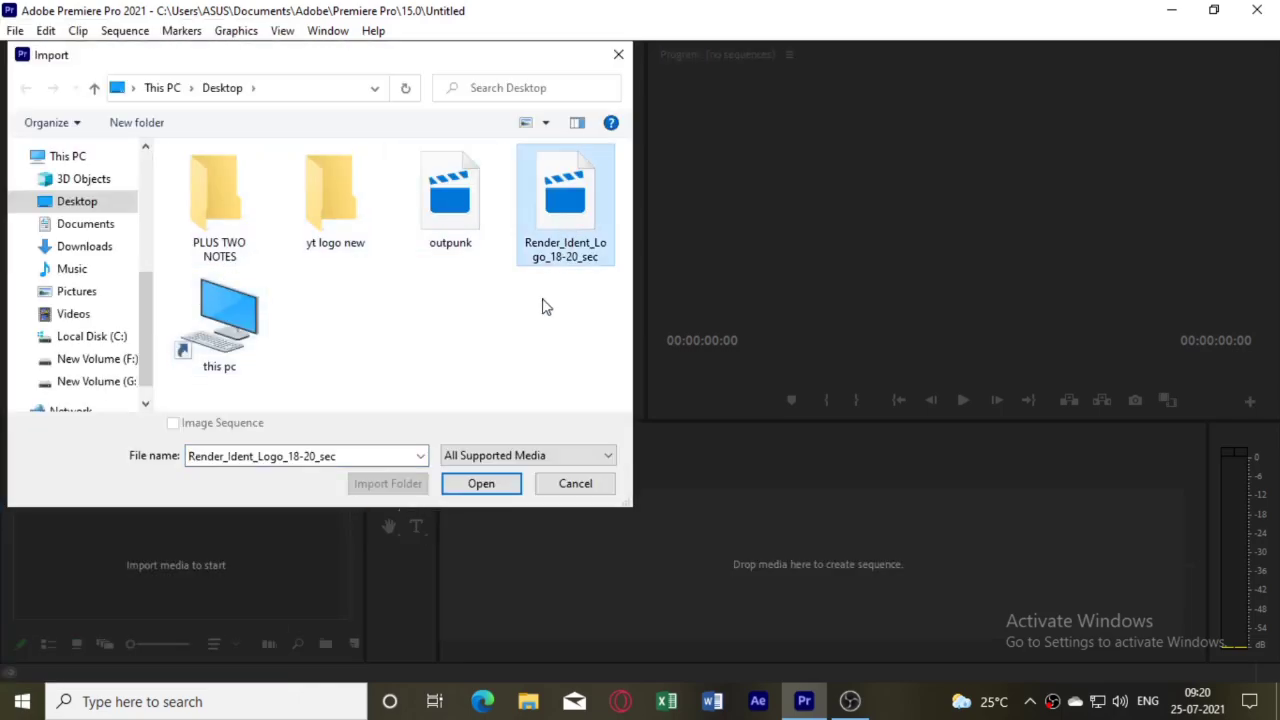
click(487, 488)
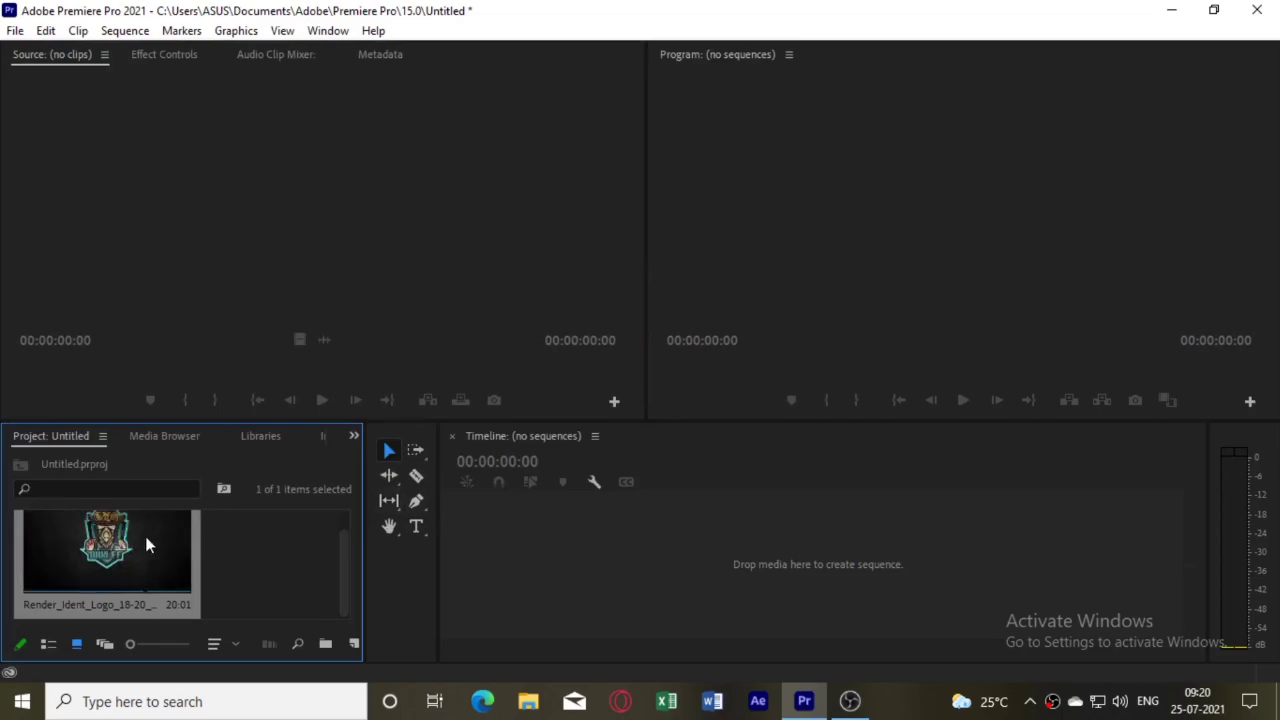
Step: Make a Render_Ident_Logo_18-20_sec sequence from the clip, preview it, and return to the start
drag(146, 545, 520, 543)
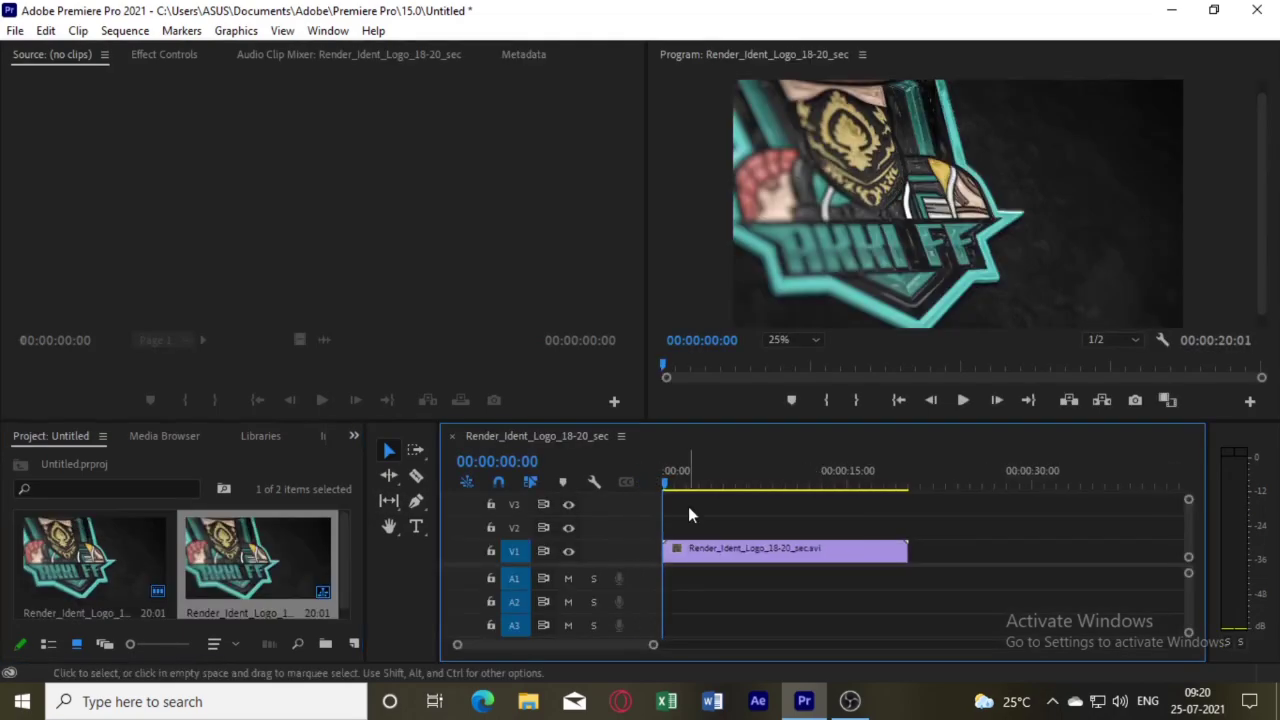
key(space)
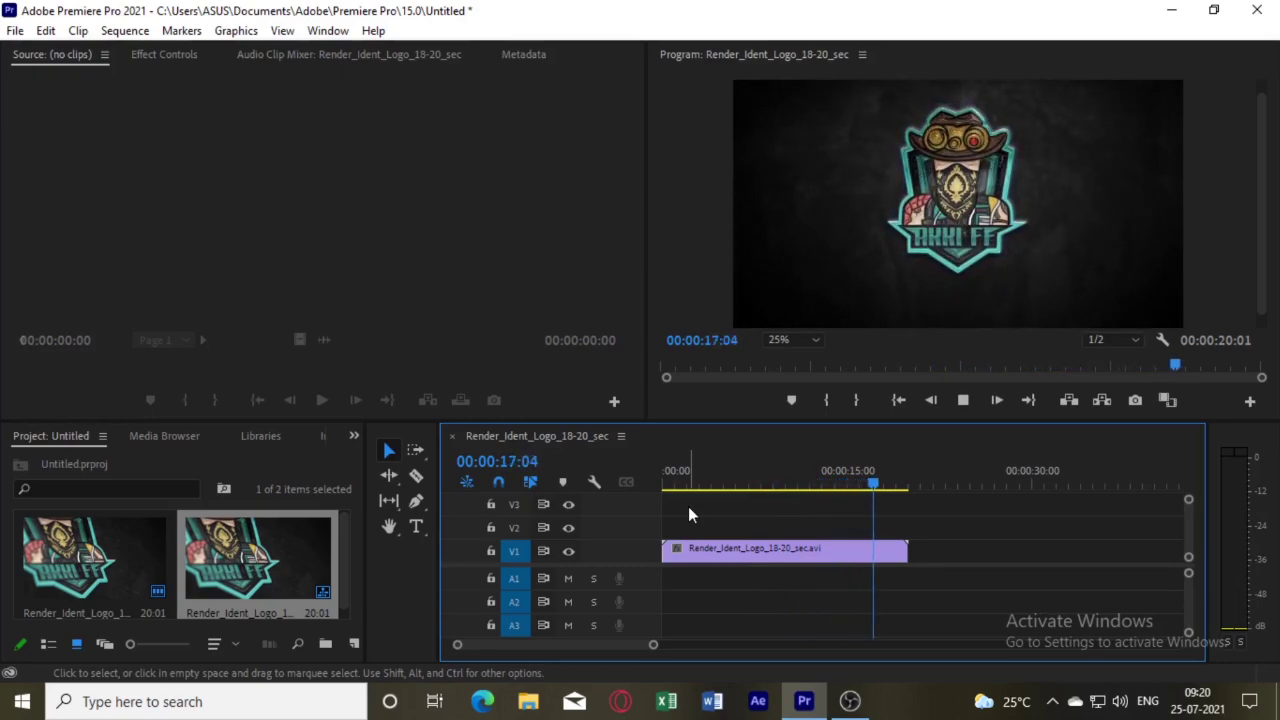
key(space)
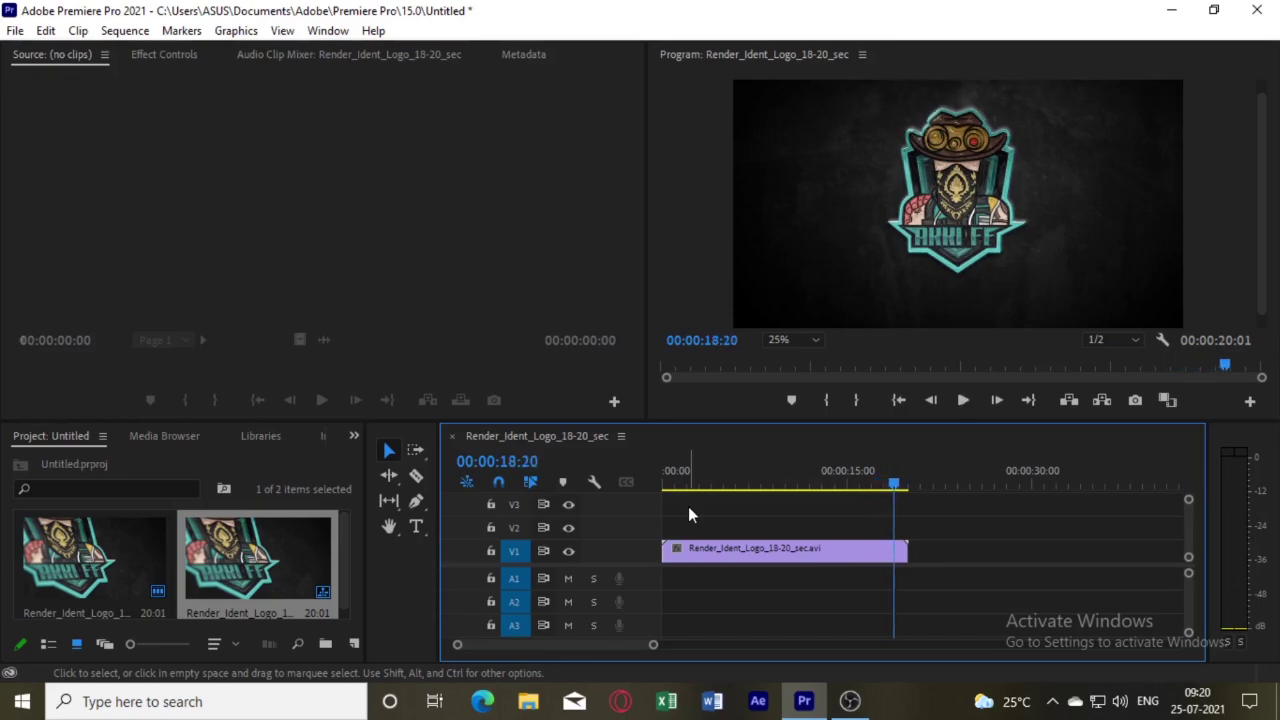
key(Home)
Step: Export Render_Ident_Logo_18-20_sec.mp4 as H.264 with Match Source - High bitrate
click(15, 30)
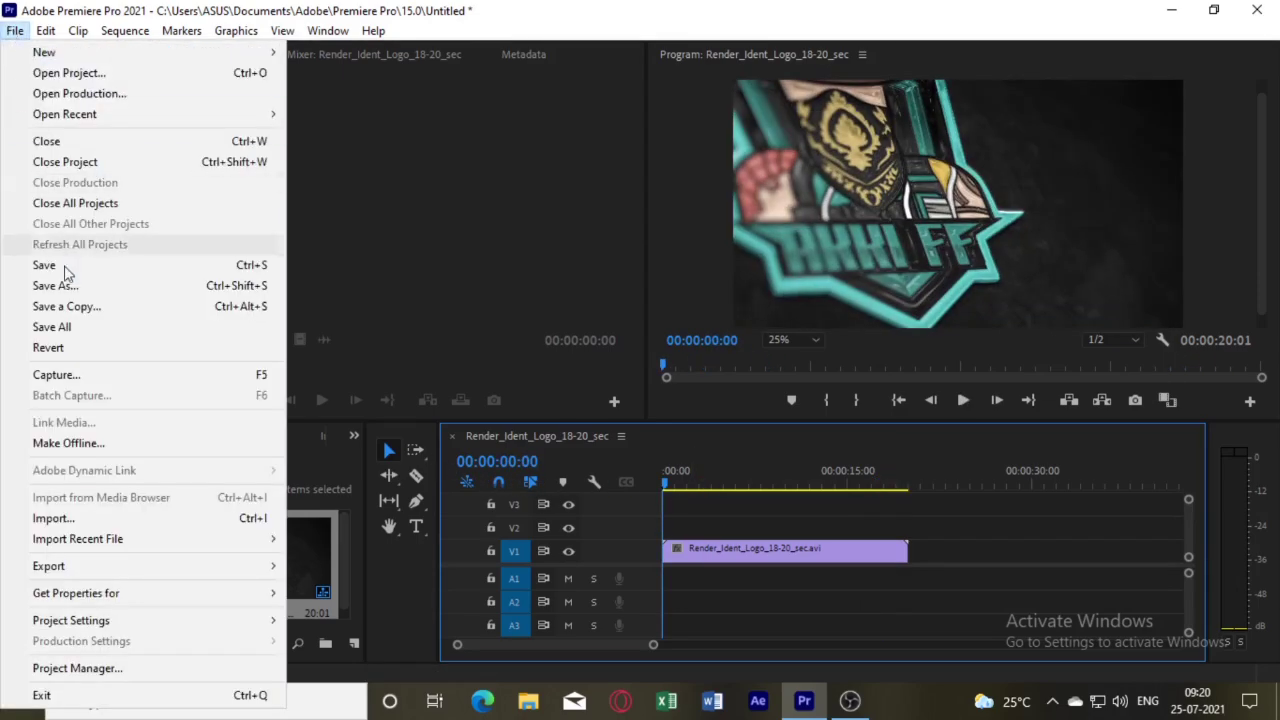
mouse_move(83, 577)
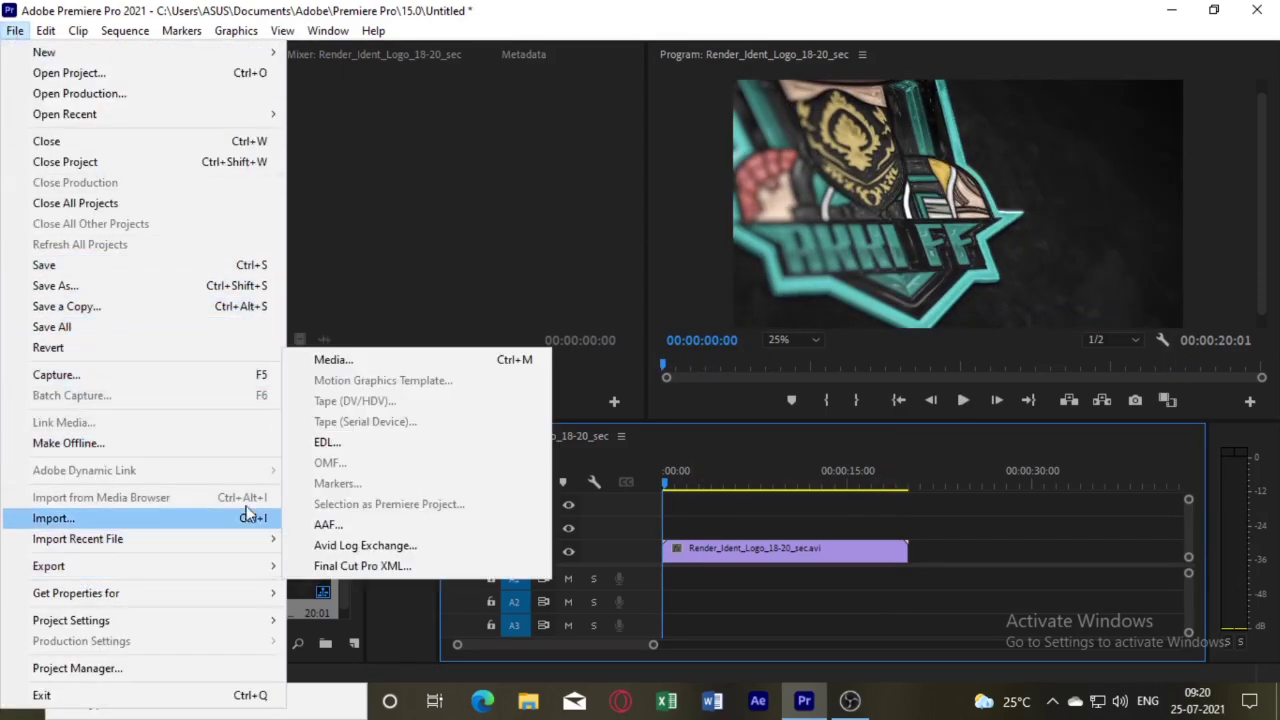
click(386, 357)
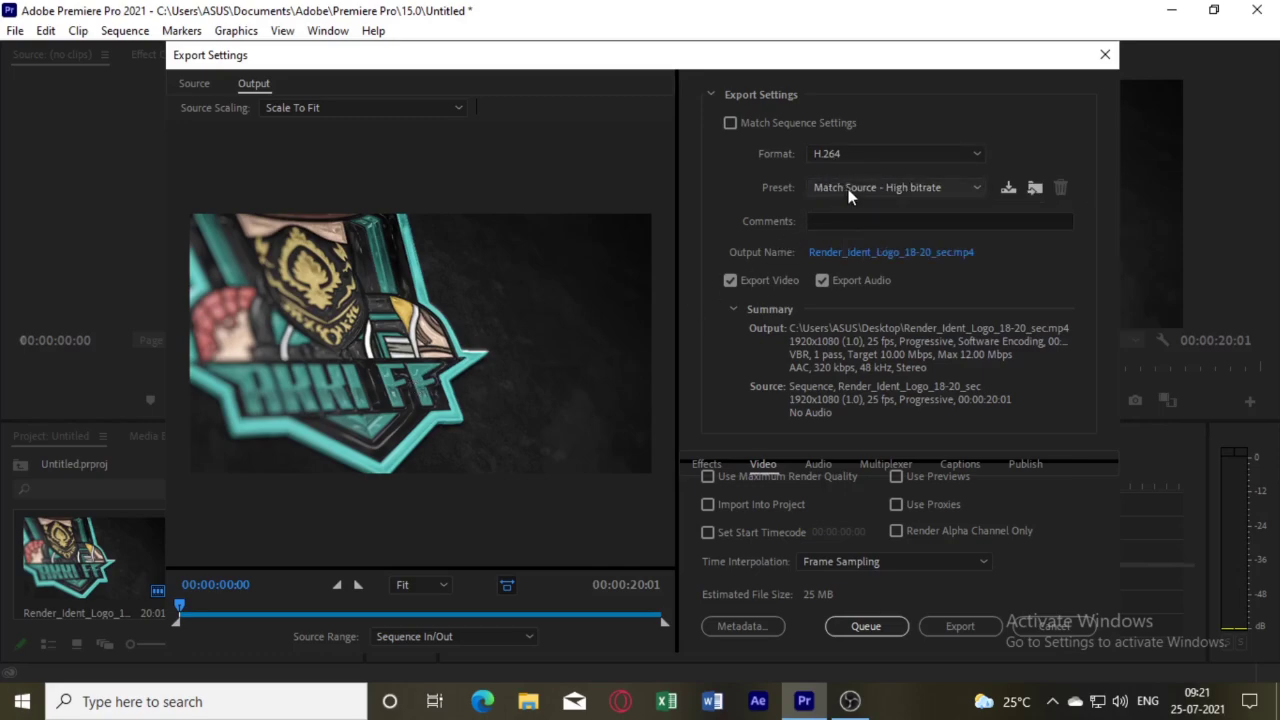
click(194, 83)
click(253, 83)
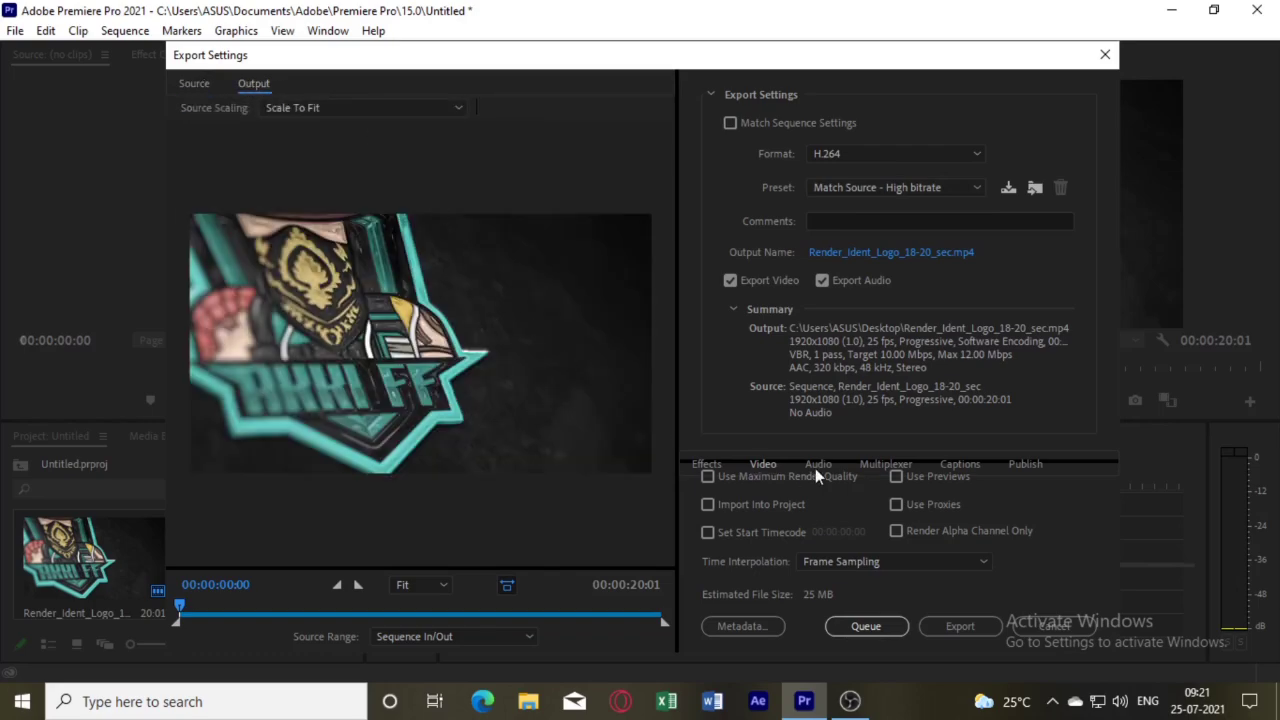
click(971, 627)
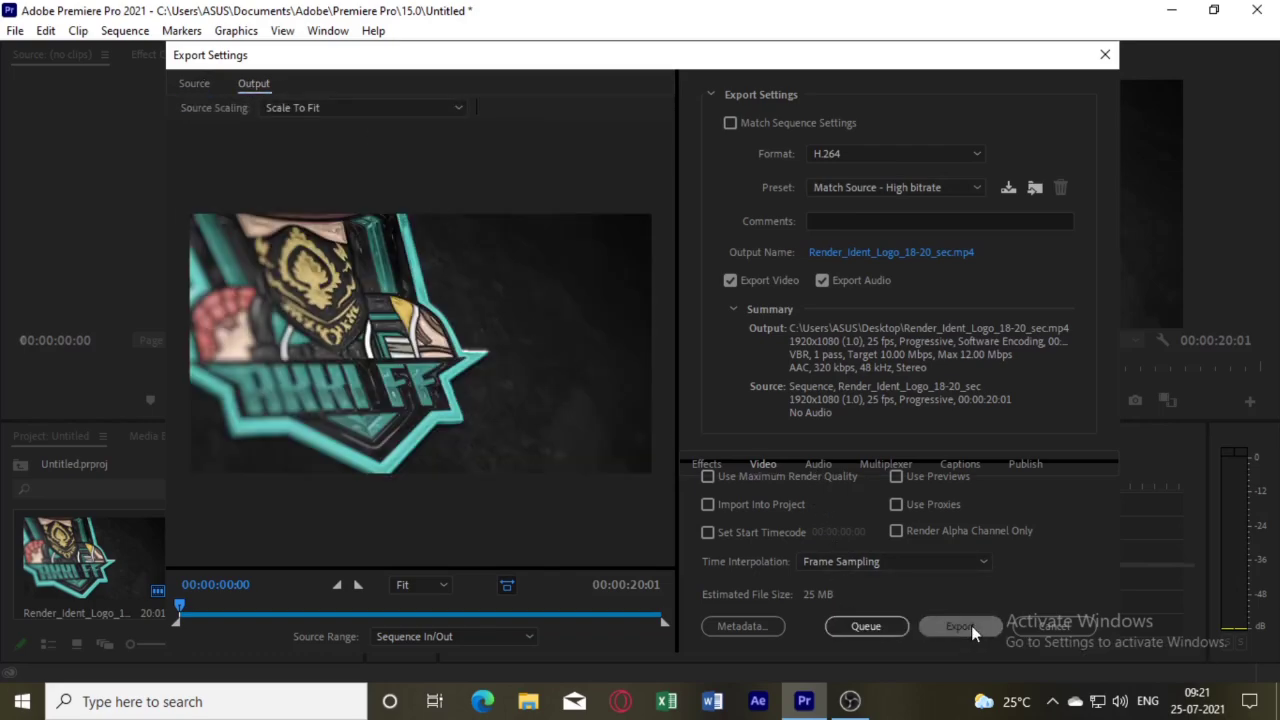